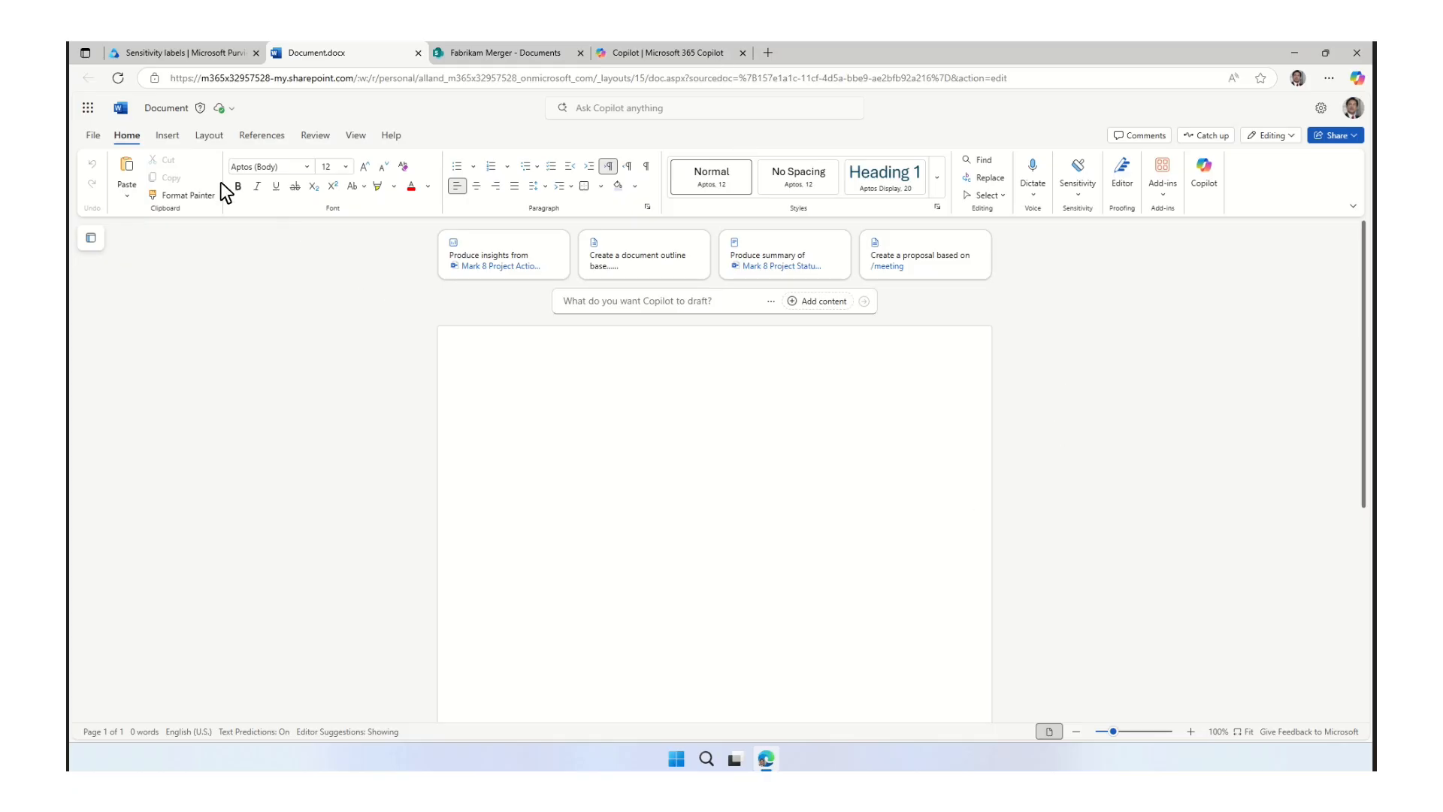
# Check the sensitivity labels available for the document and rename the file as Mark 8 Project Summary.
pyautogui.click(167, 108)
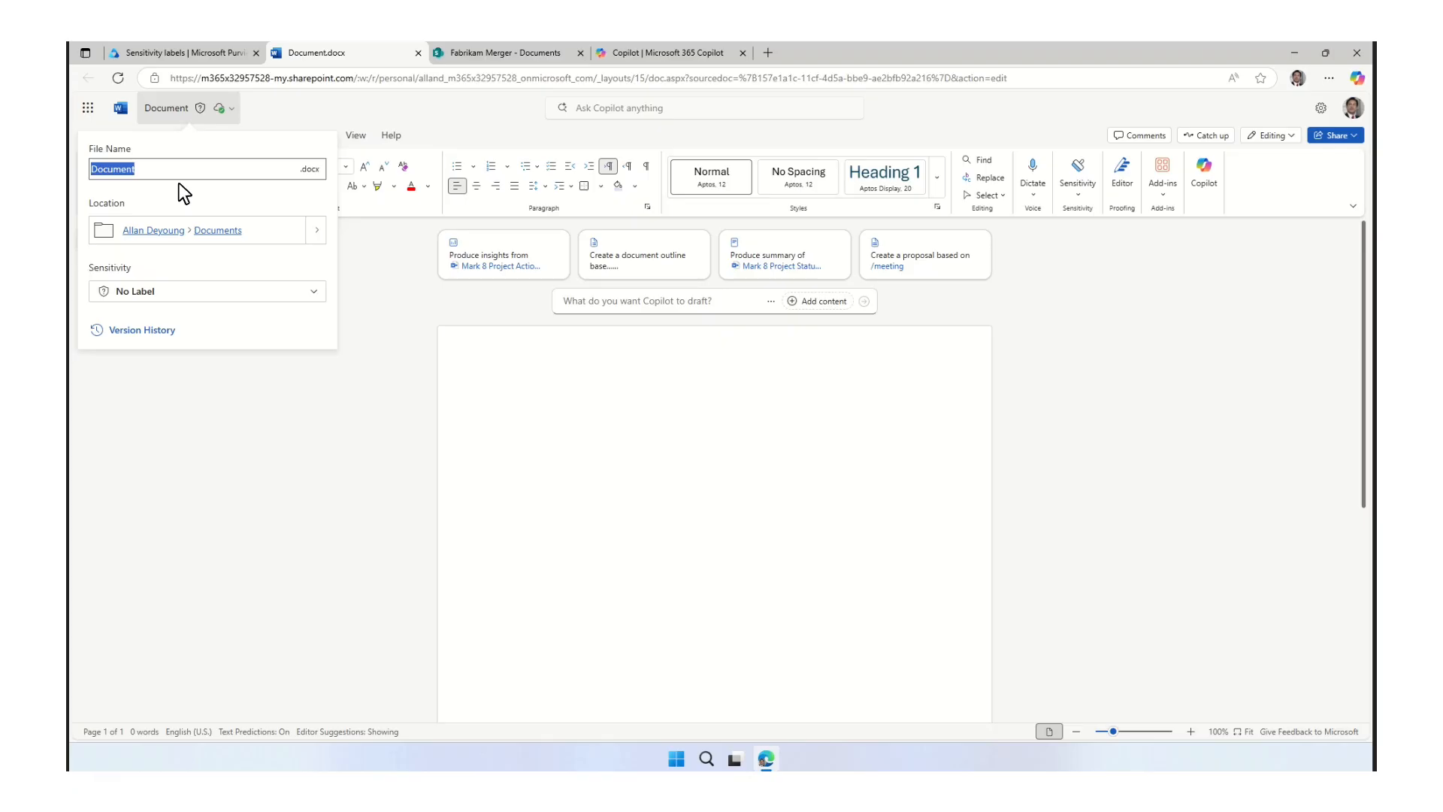
pyautogui.click(136, 292)
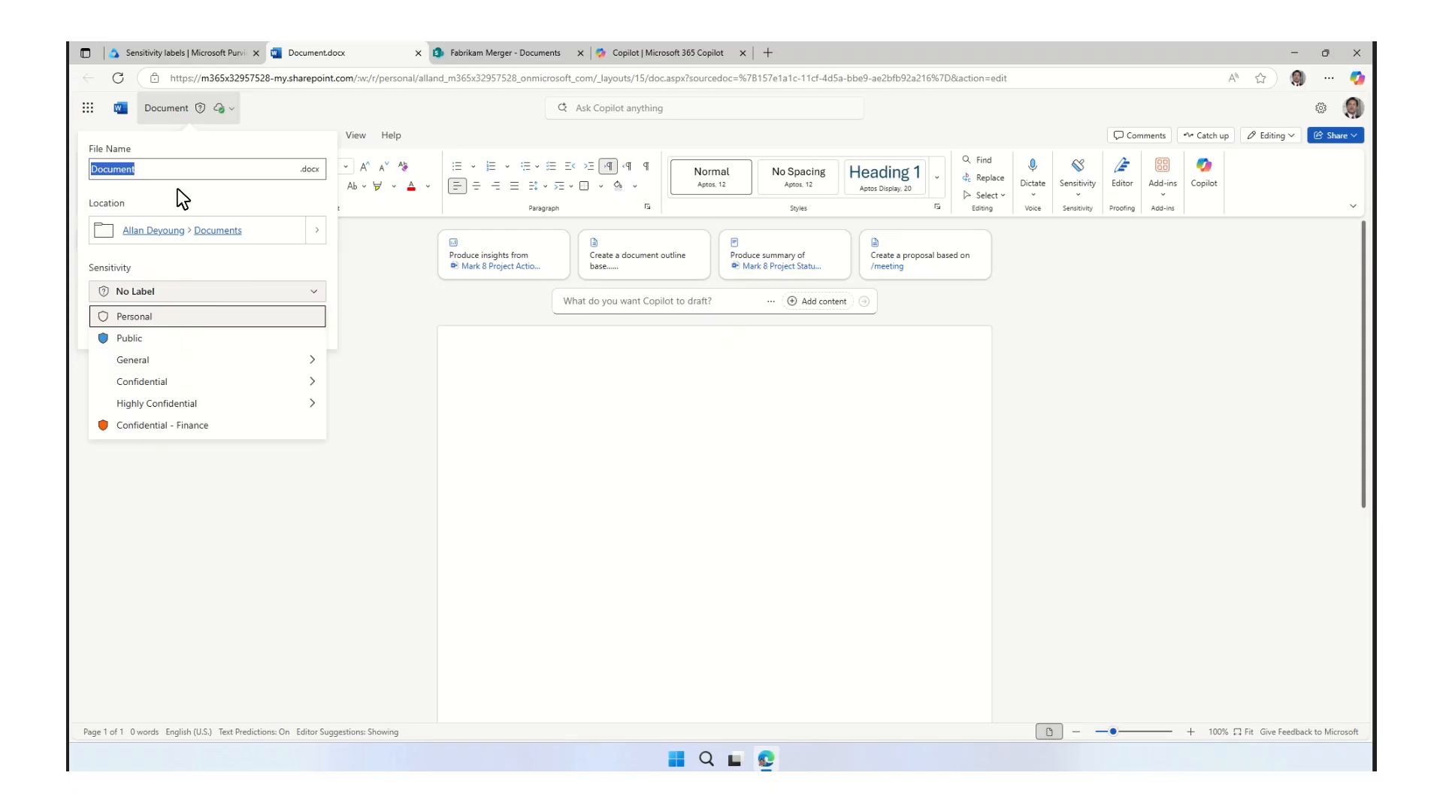
pyautogui.click(182, 162)
pyautogui.write('Mark 8 Project Summary')
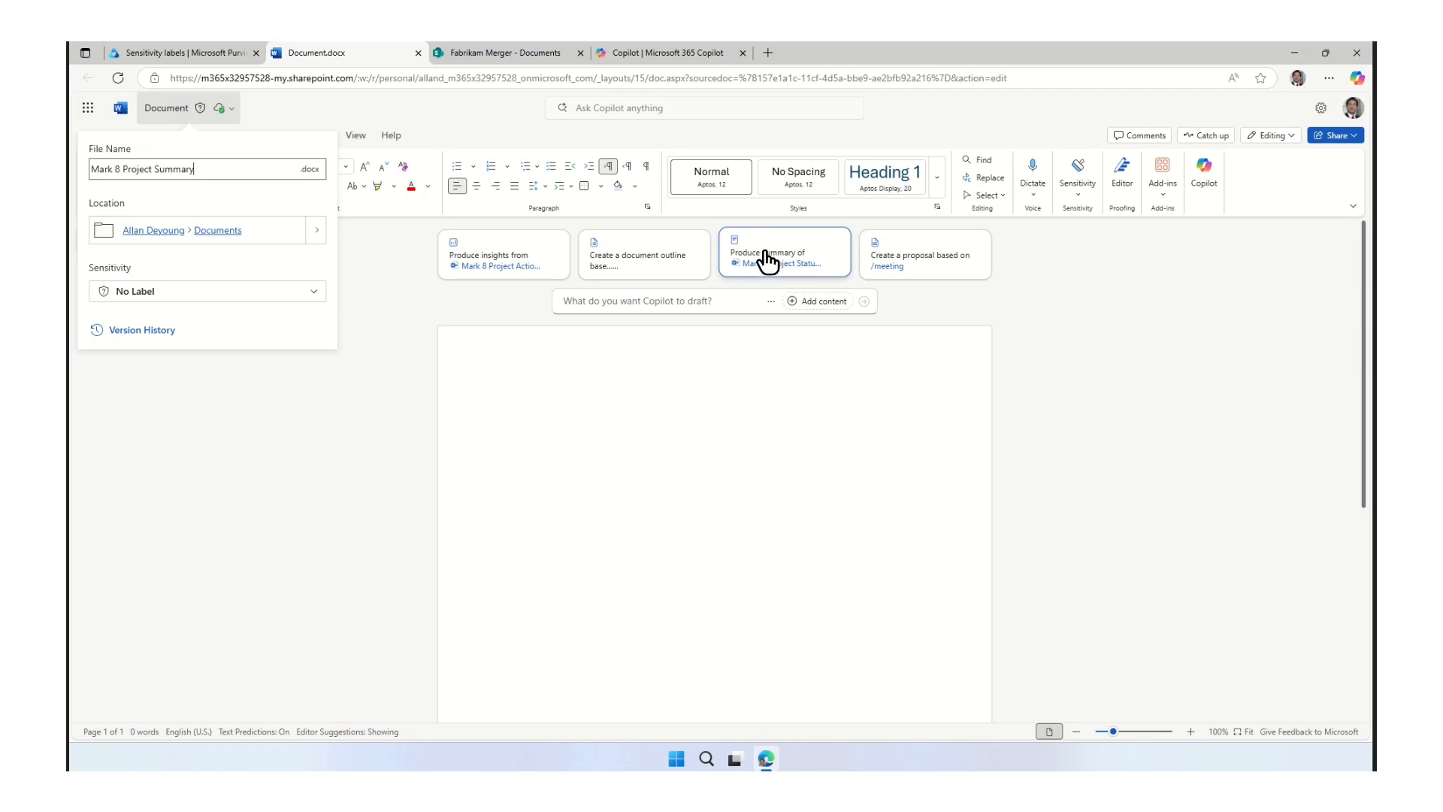
# Have Copilot draft a summary of Mark 8 Project Status.docx in the document.
pyautogui.click(768, 262)
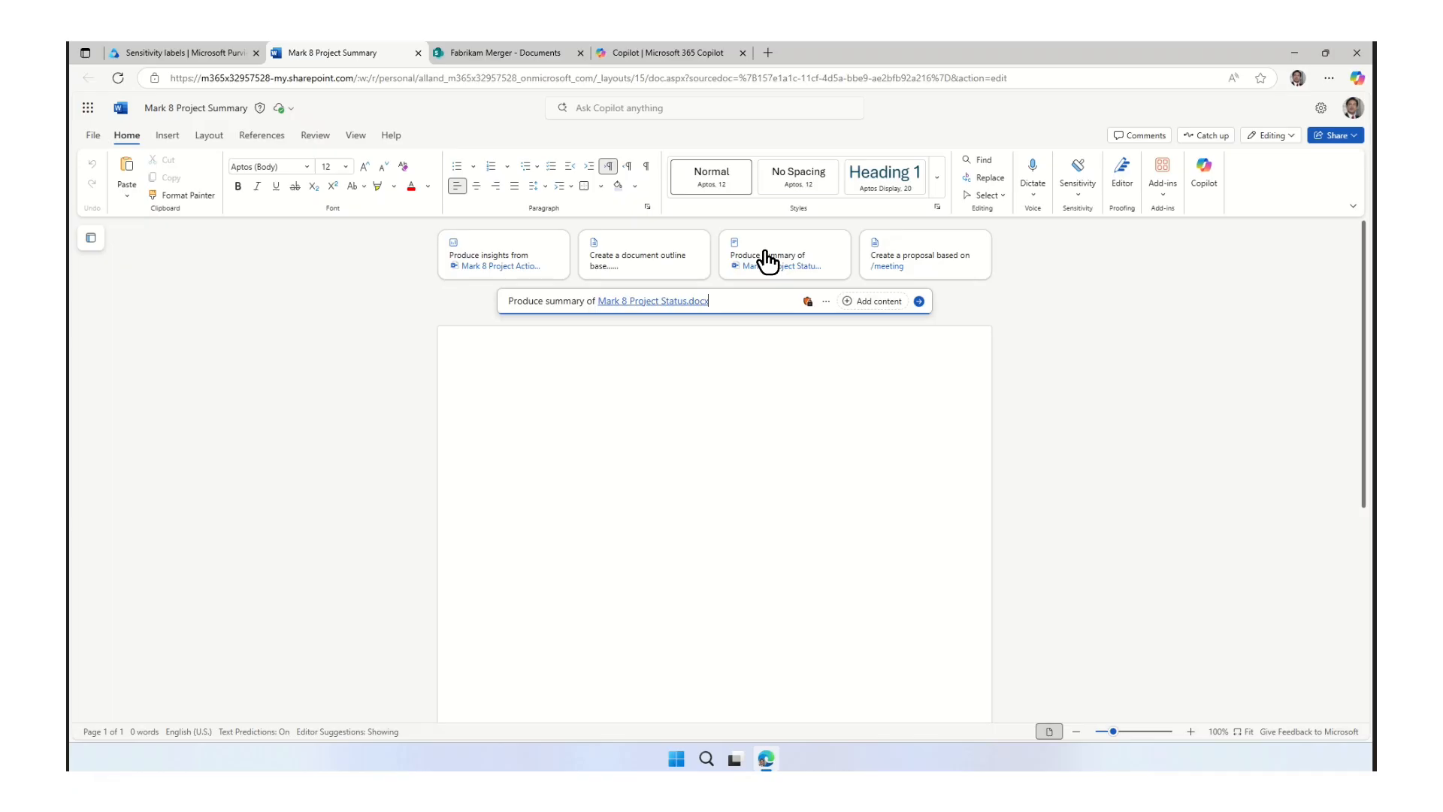
pyautogui.moveTo(806, 302)
pyautogui.click(918, 302)
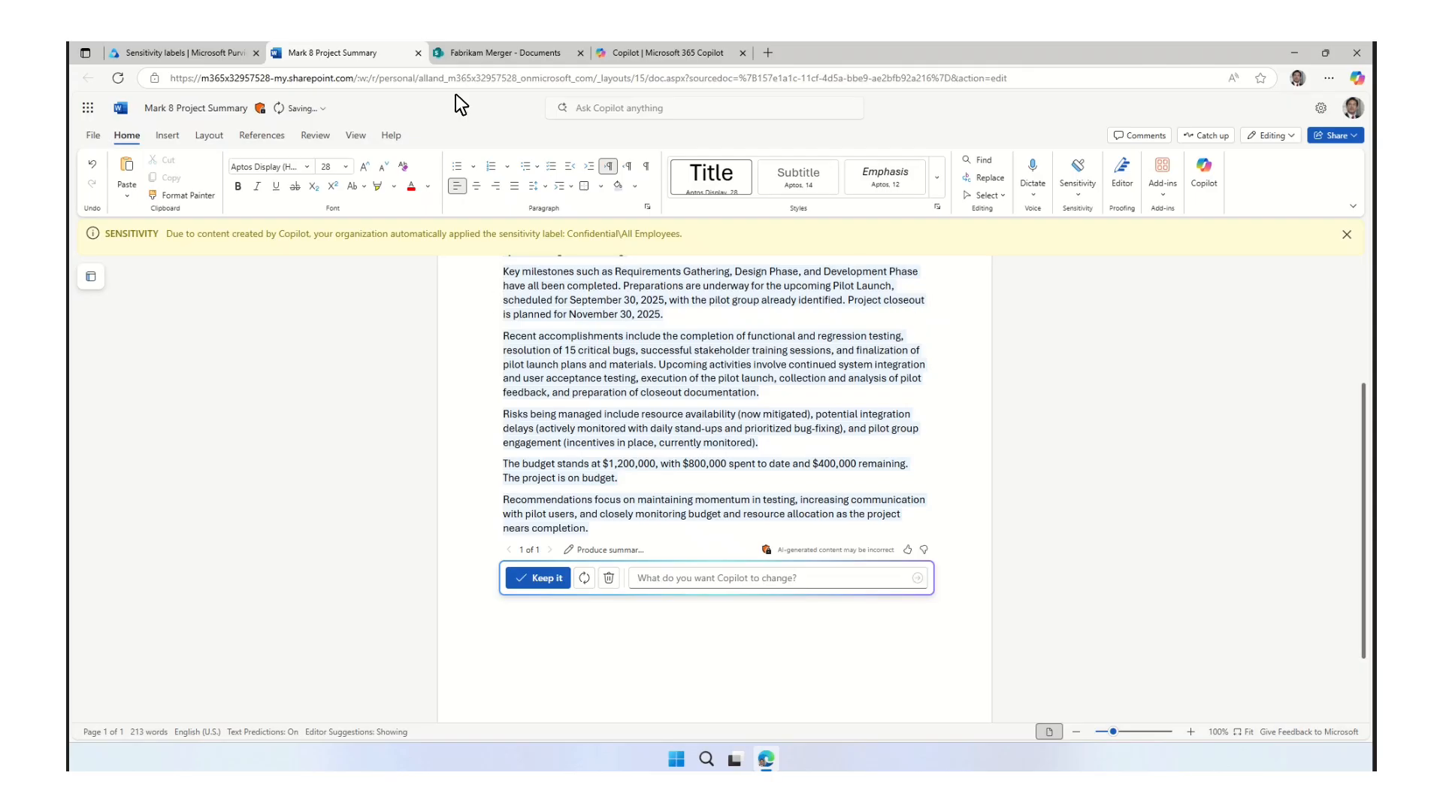
# View the Fabrikam Merger document library, then ask Microsoft 365 Copilot chat to summarize Fabrikam Merger Status July 8 2025.docx.
pyautogui.click(511, 62)
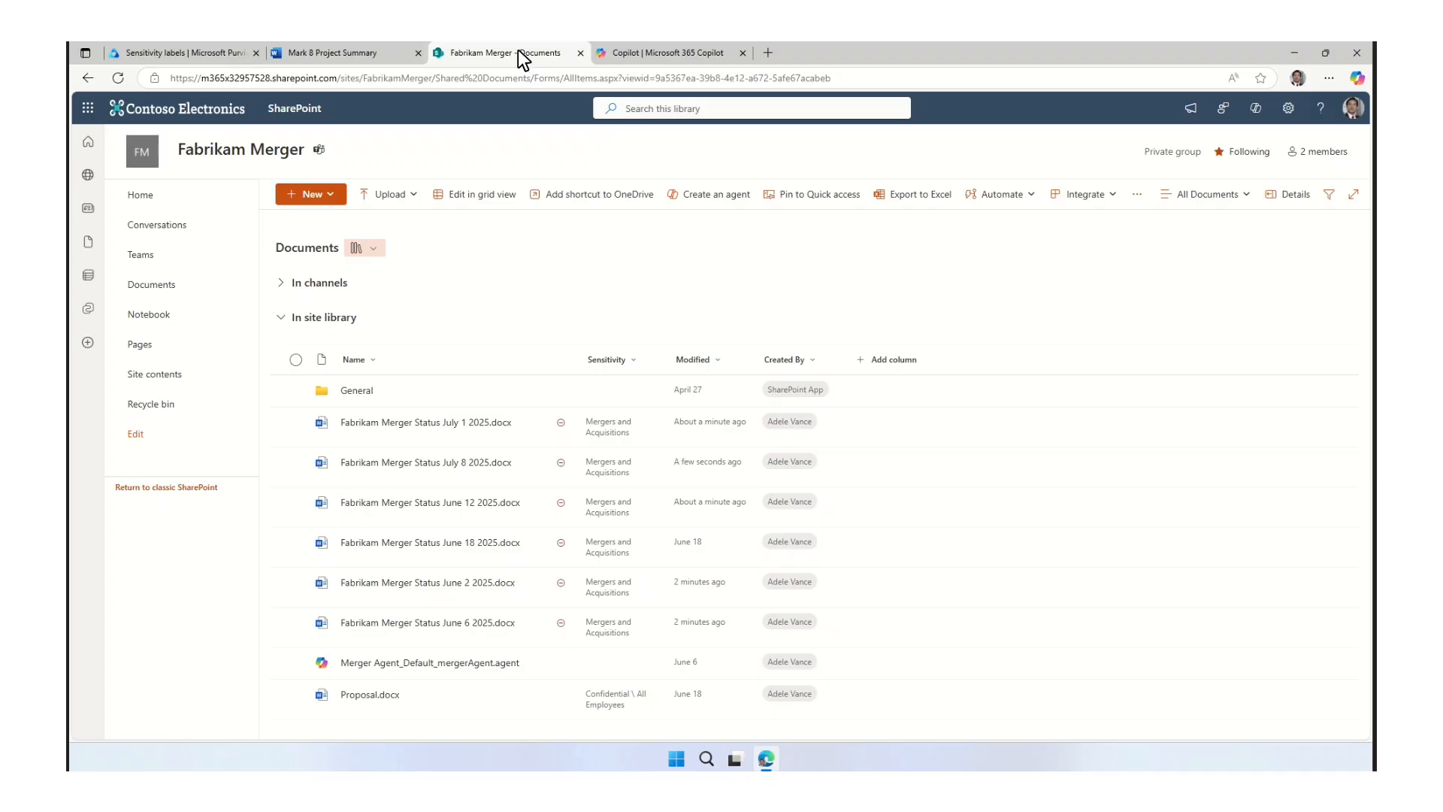
pyautogui.click(668, 60)
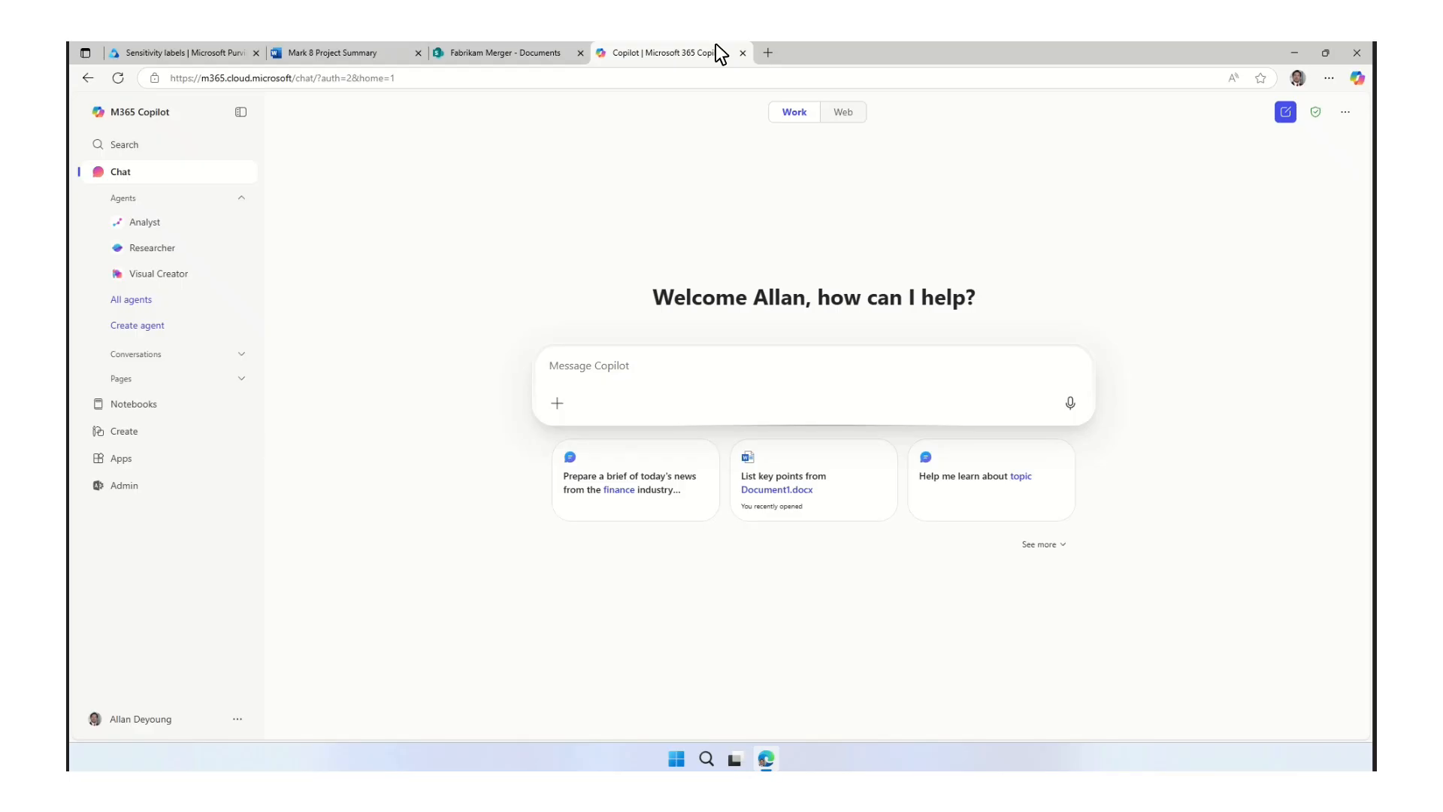
pyautogui.click(640, 369)
pyautogui.write('Su')
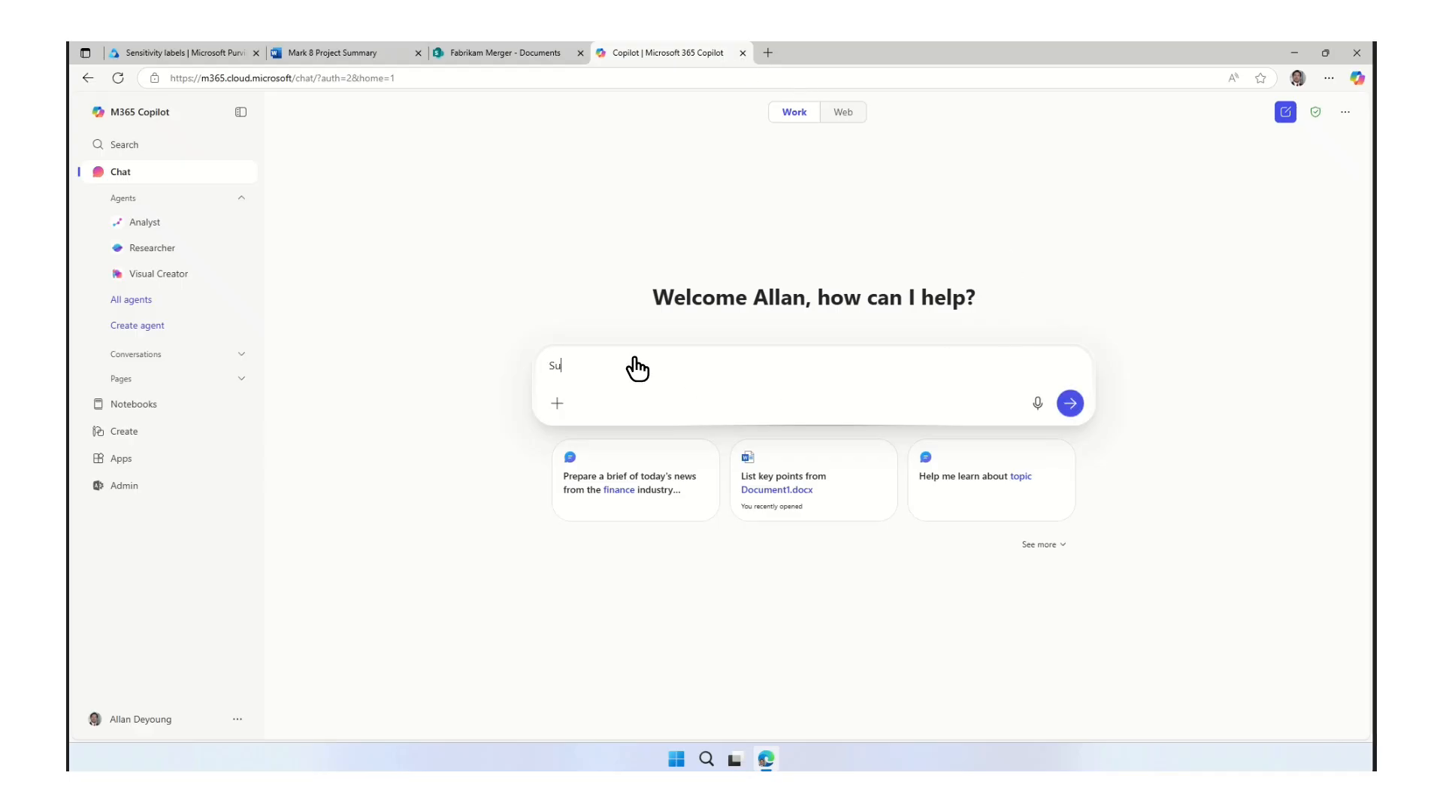
pyautogui.write('mmarize /Fab')
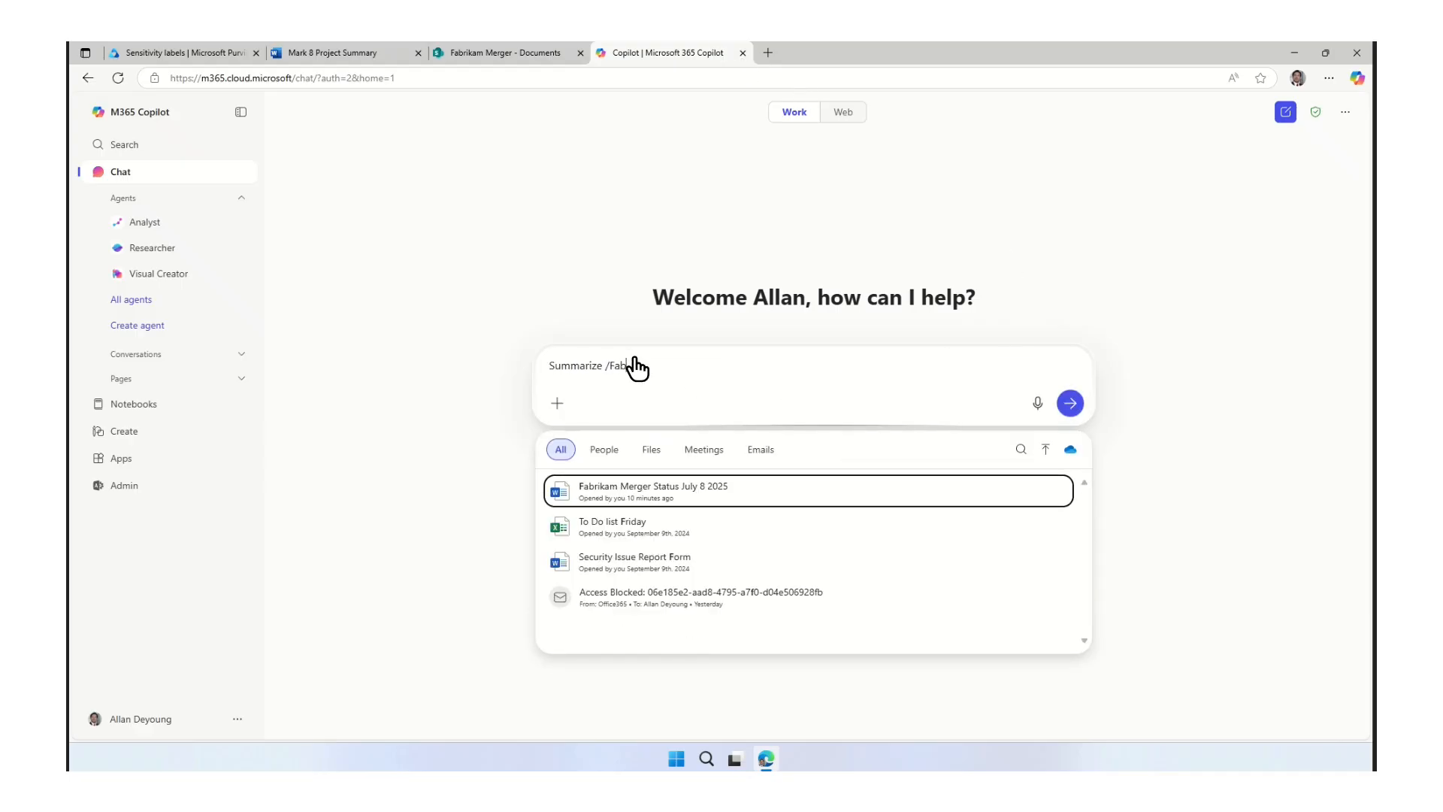
pyautogui.click(642, 494)
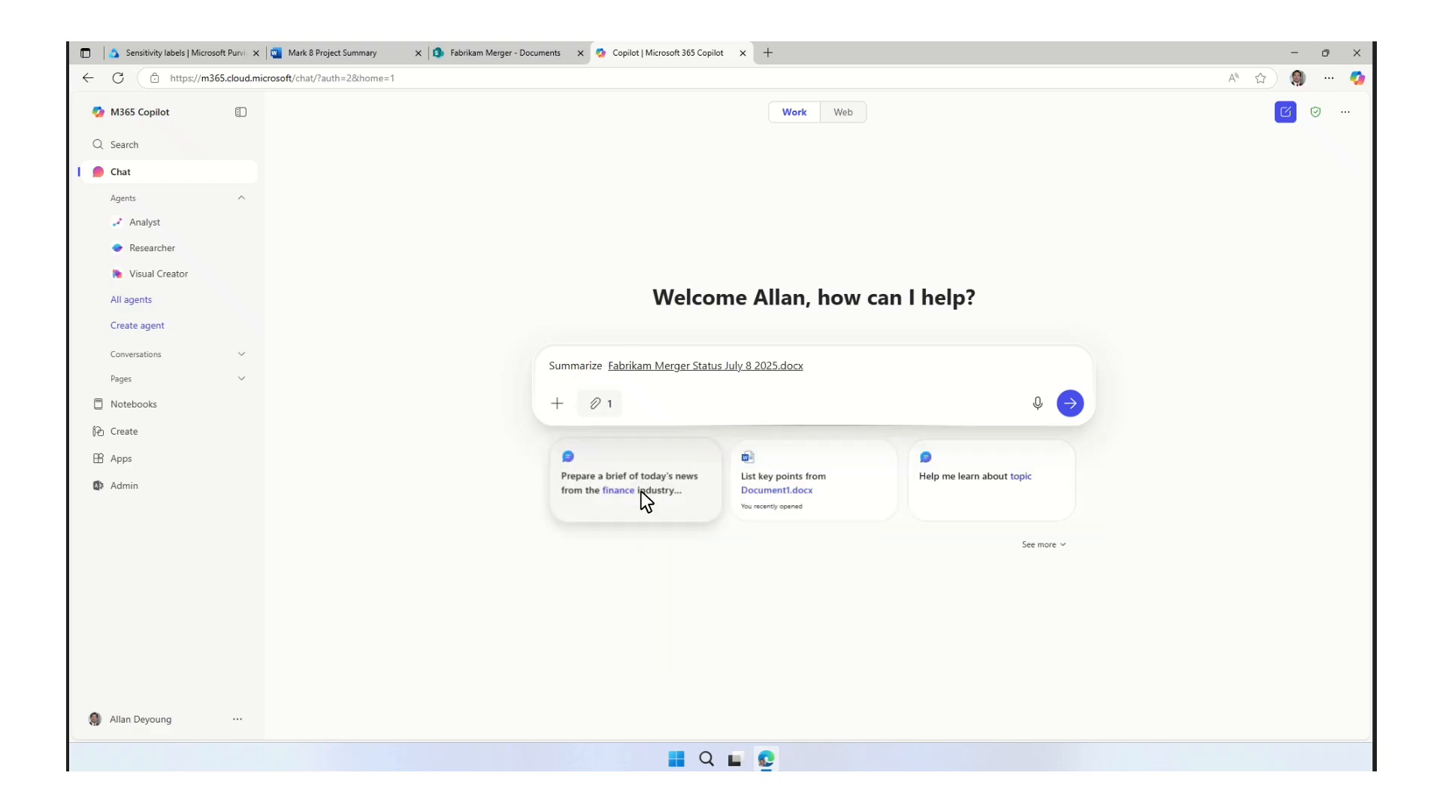
pyautogui.click(1070, 404)
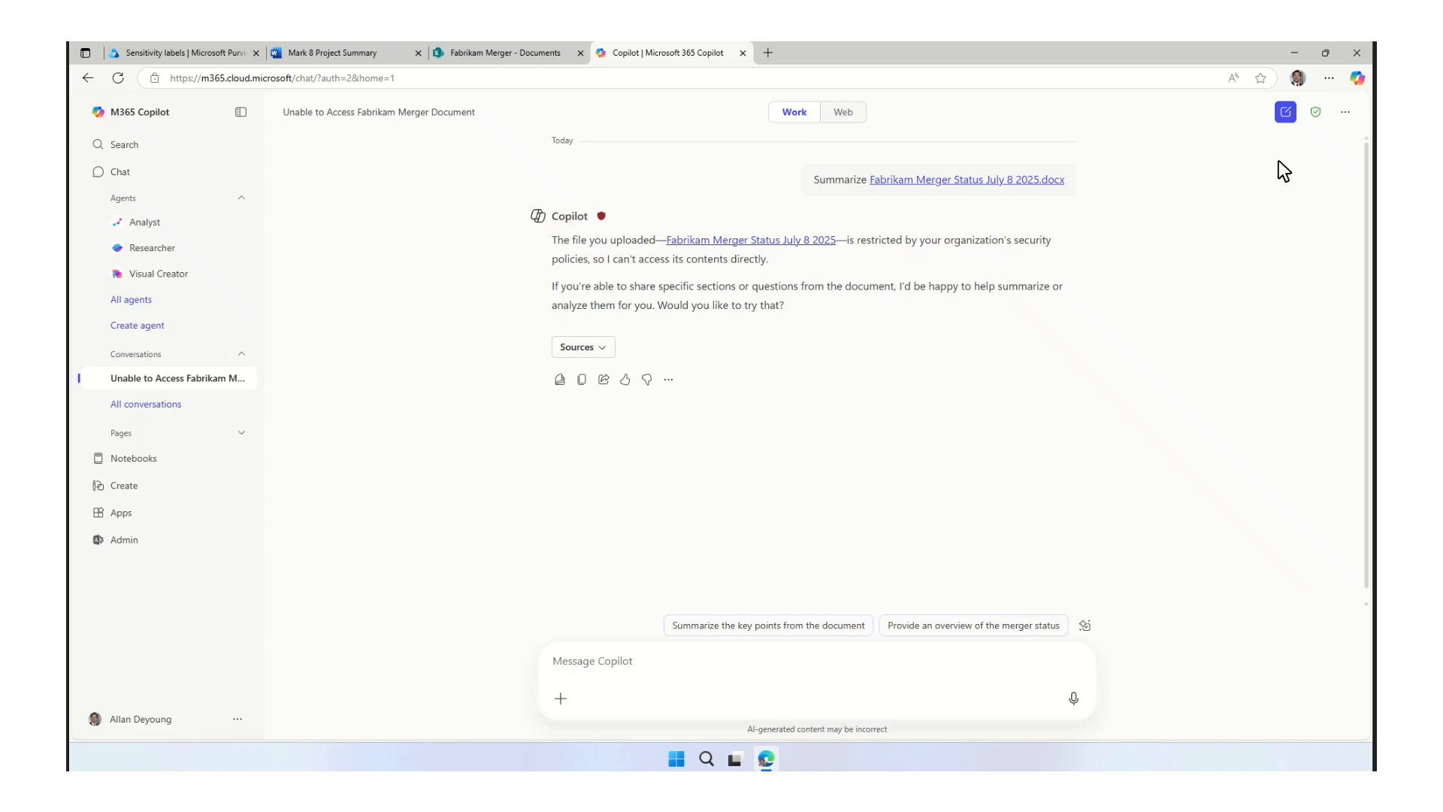
# Start a new Copilot chat and send the prompt "Provide a summary of Project Falcon".
pyautogui.click(1285, 112)
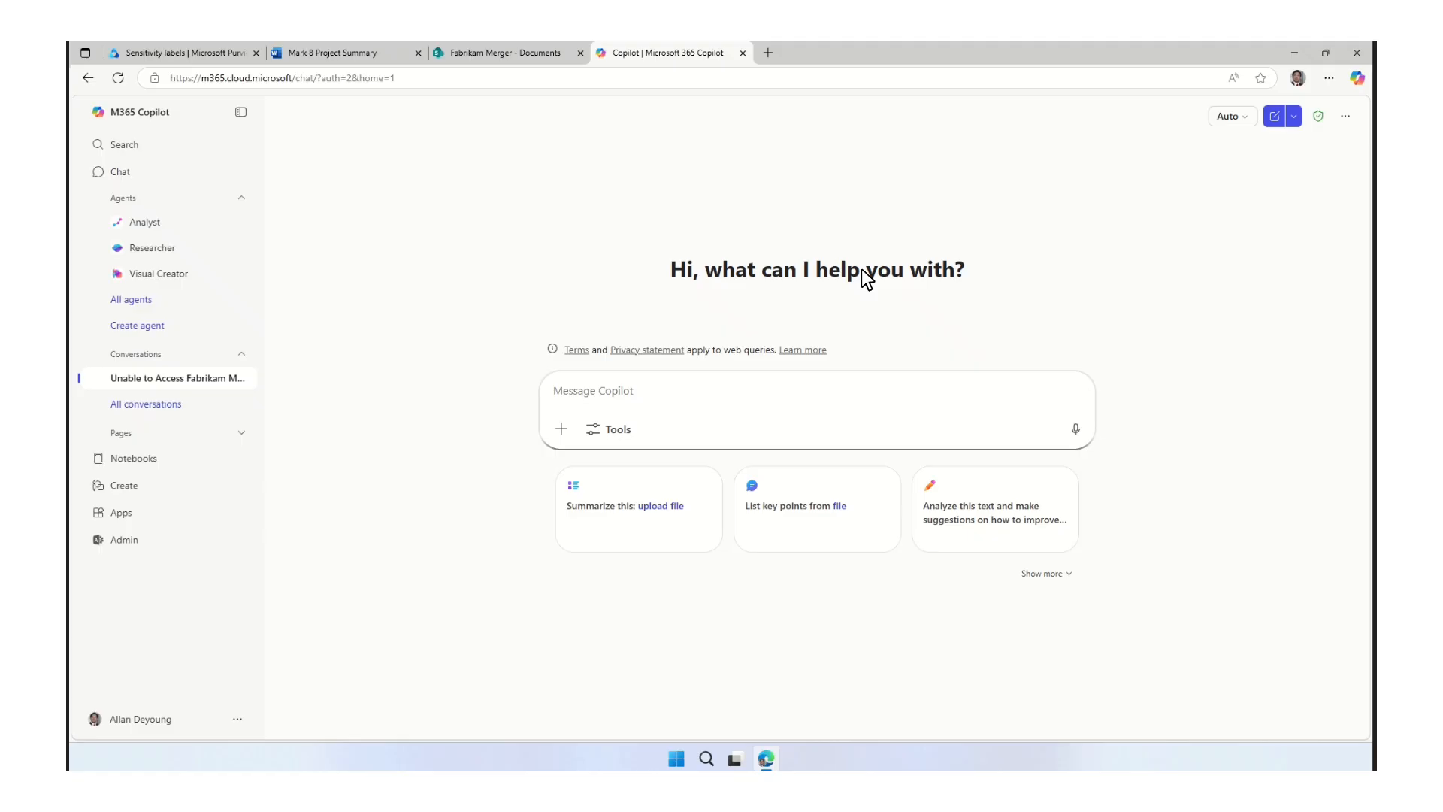
pyautogui.click(618, 406)
pyautogui.write('Pro')
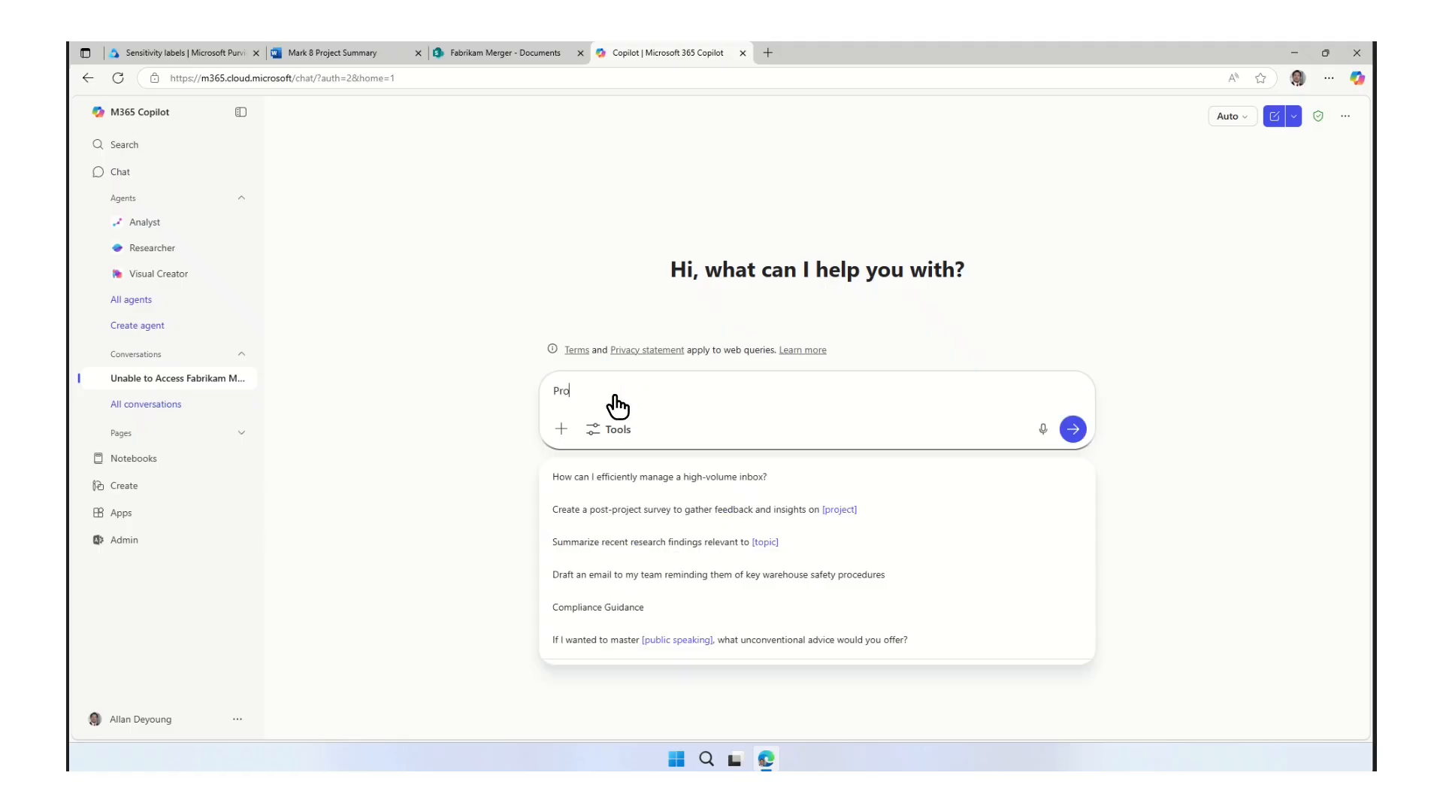
pyautogui.write('vide a summary of Project Falcon')
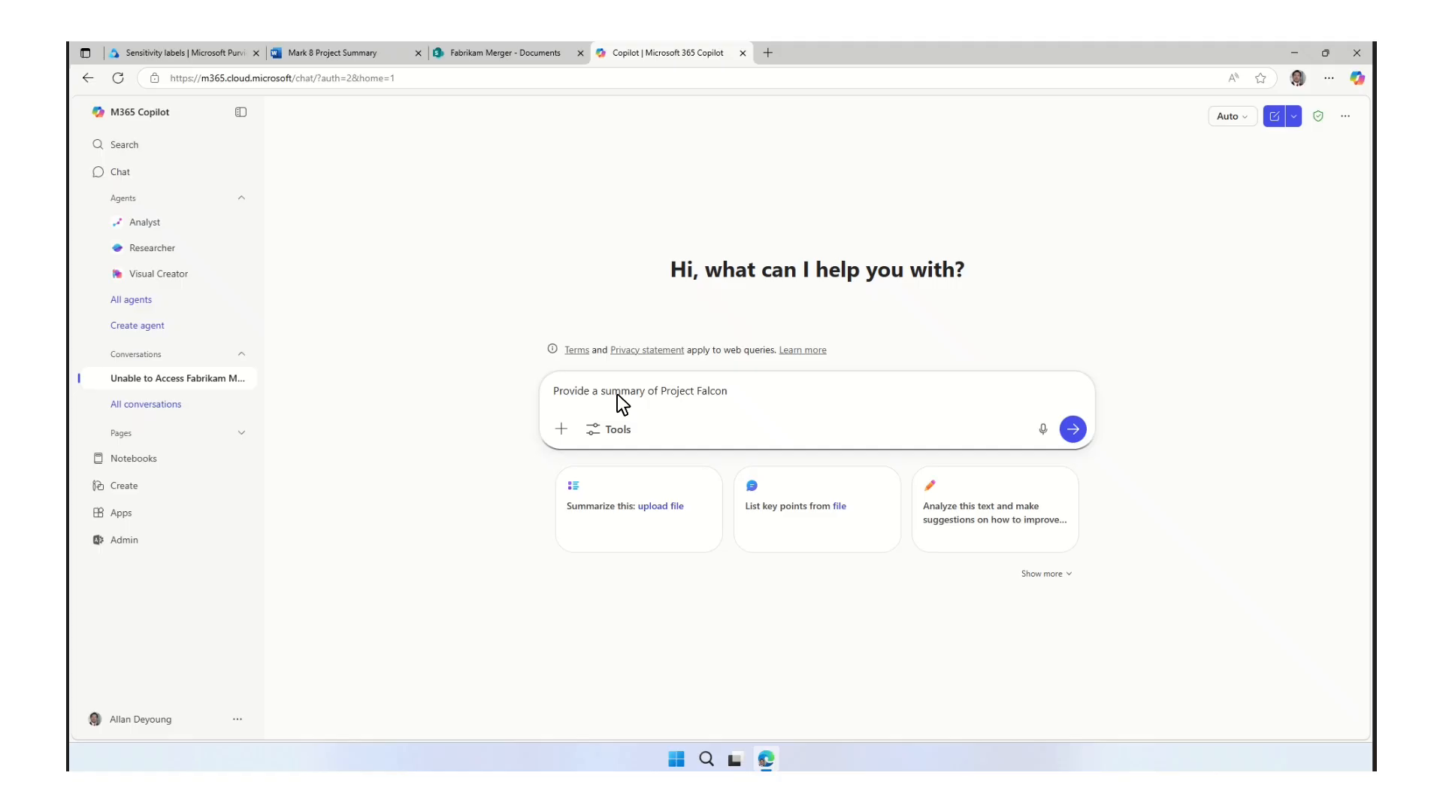
pyautogui.click(1074, 430)
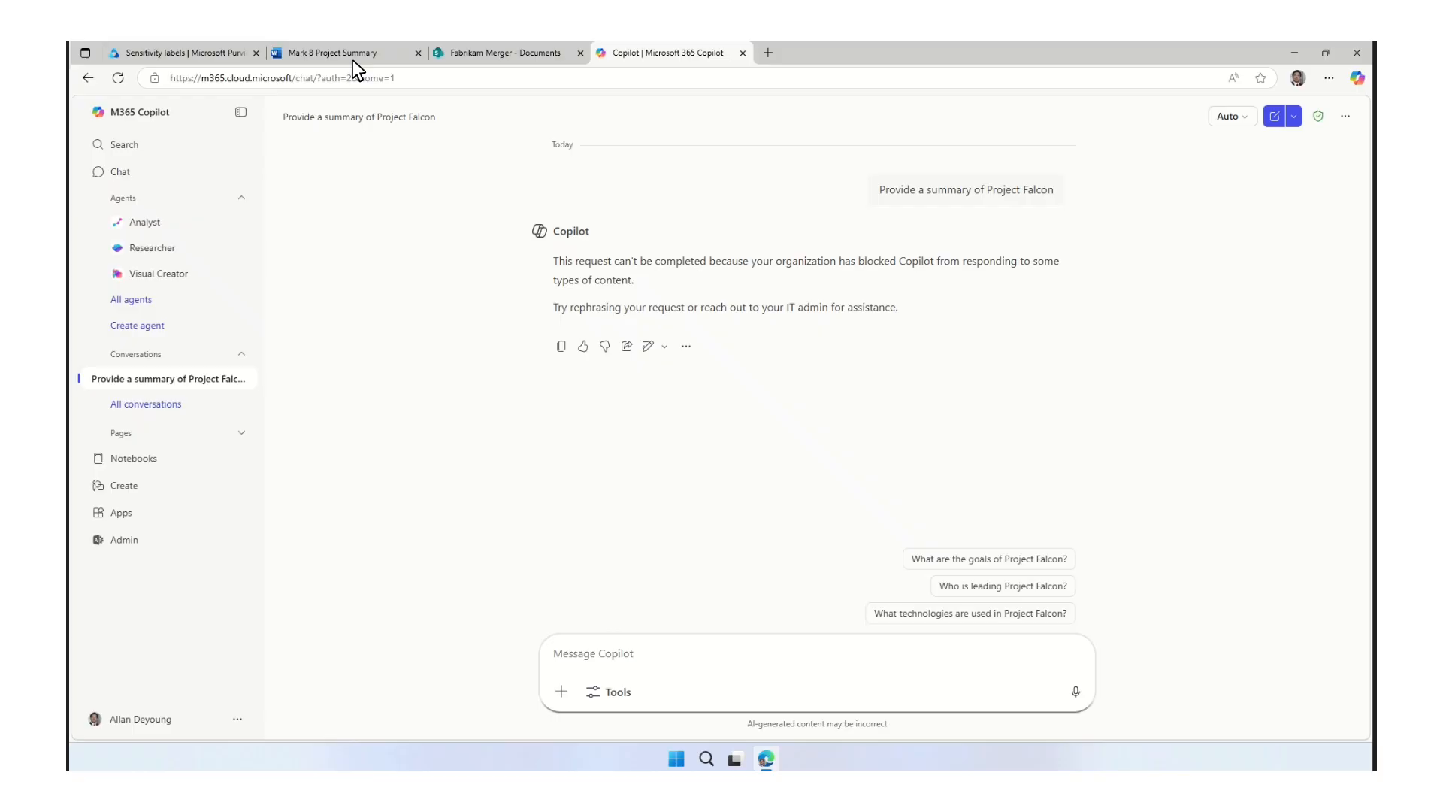
# Switch to Microsoft Purview and open the remediation plan of the DSPM objective on preventing data exposure in Copilot interactions.
pyautogui.click(196, 50)
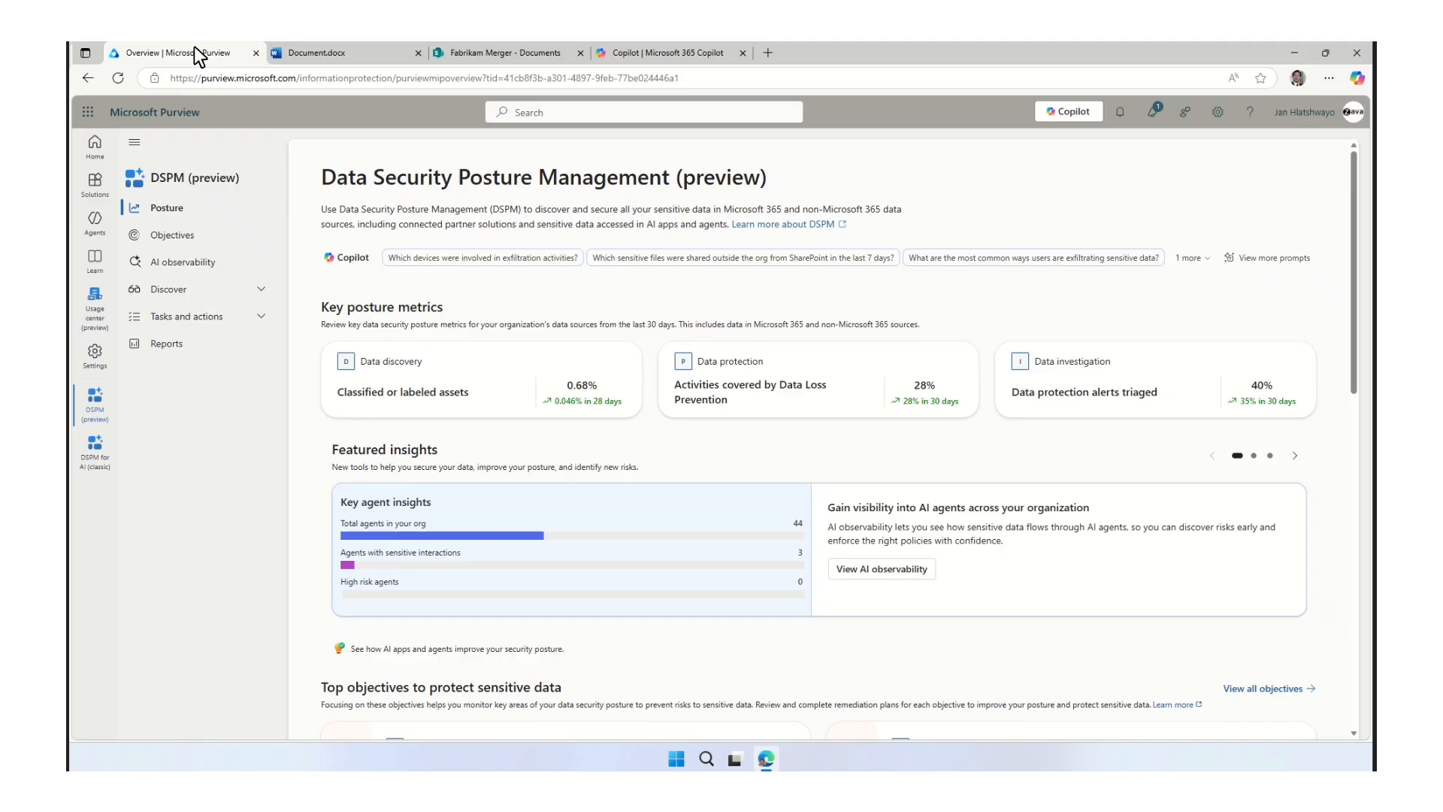
pyautogui.click(173, 242)
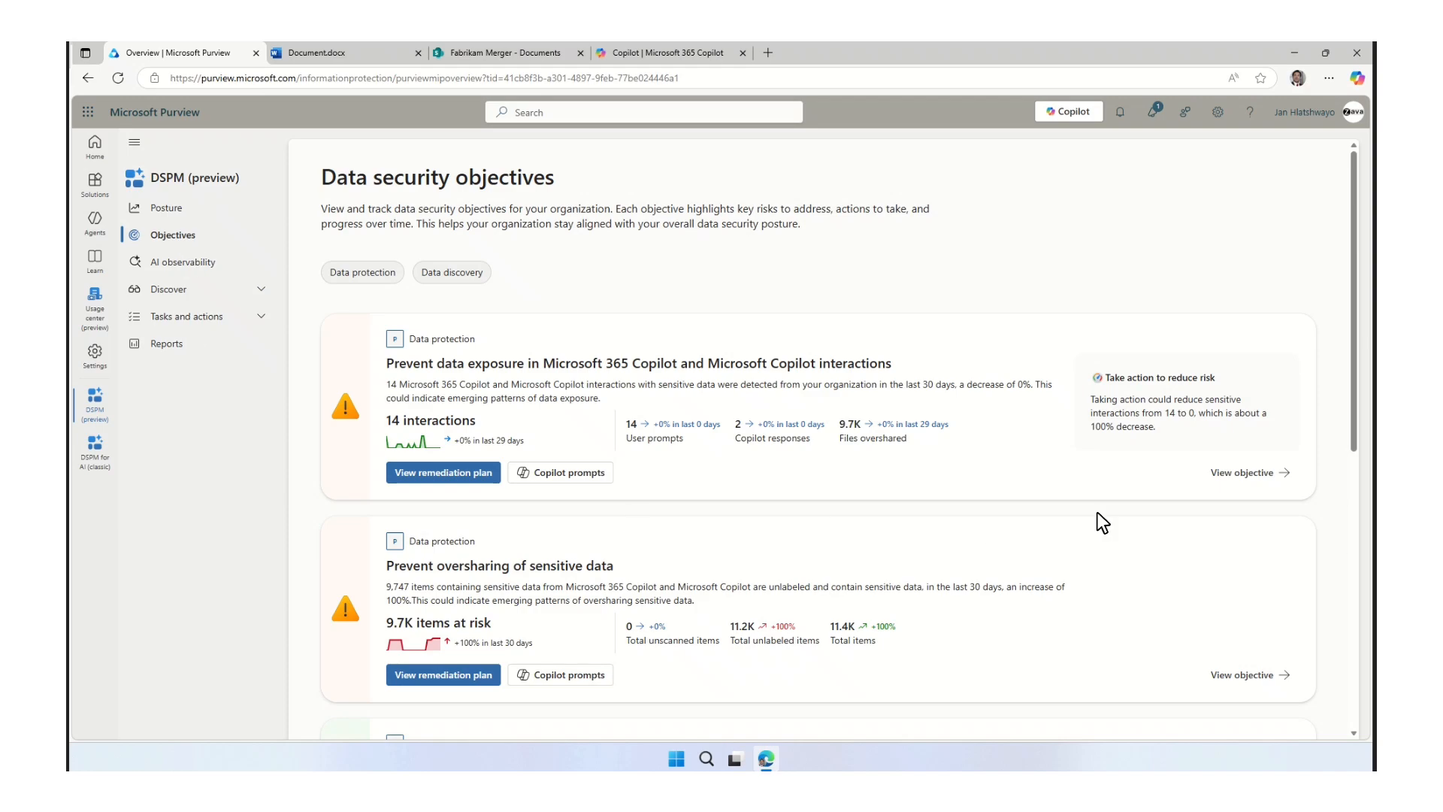
pyautogui.click(1244, 473)
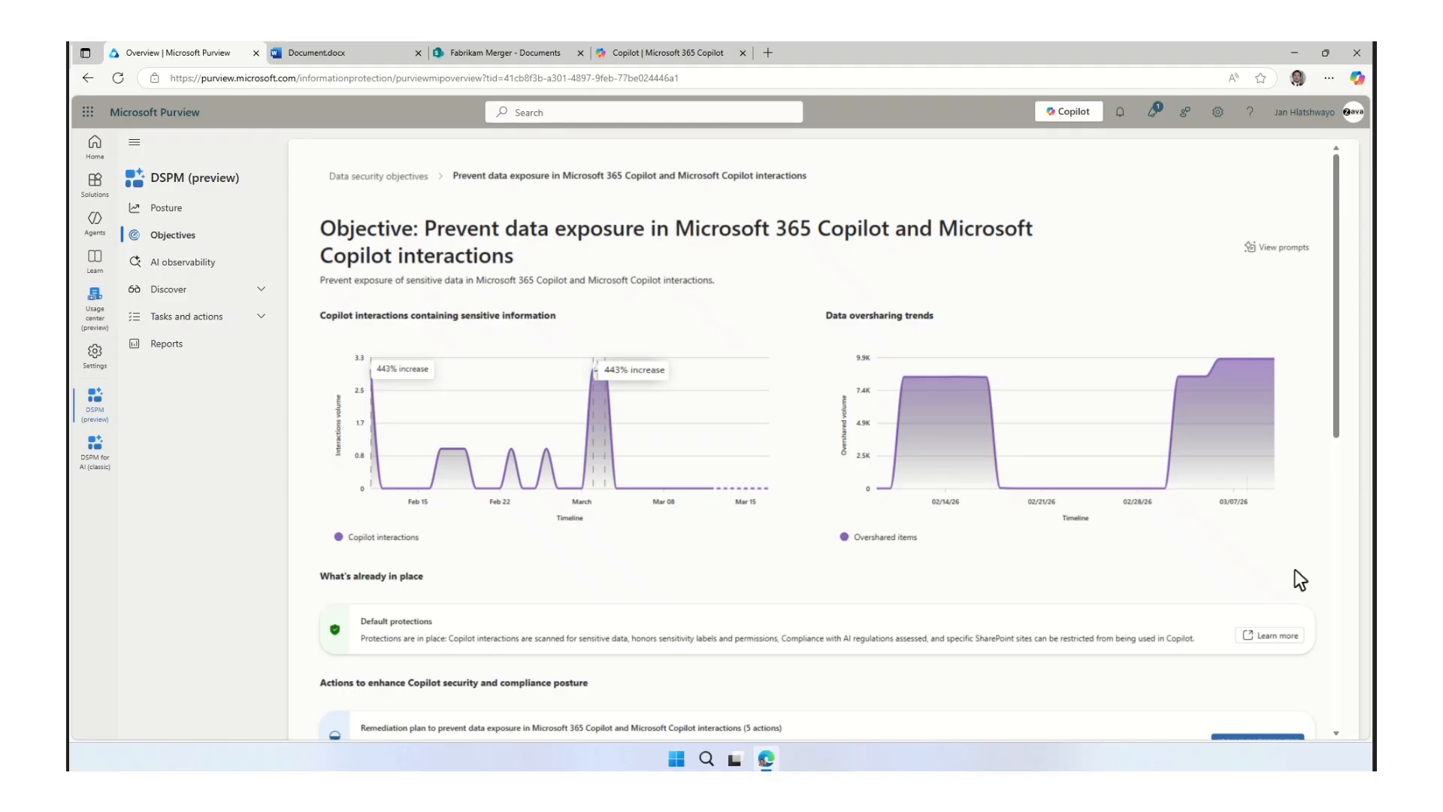
pyautogui.scroll(-5, 1300, 581)
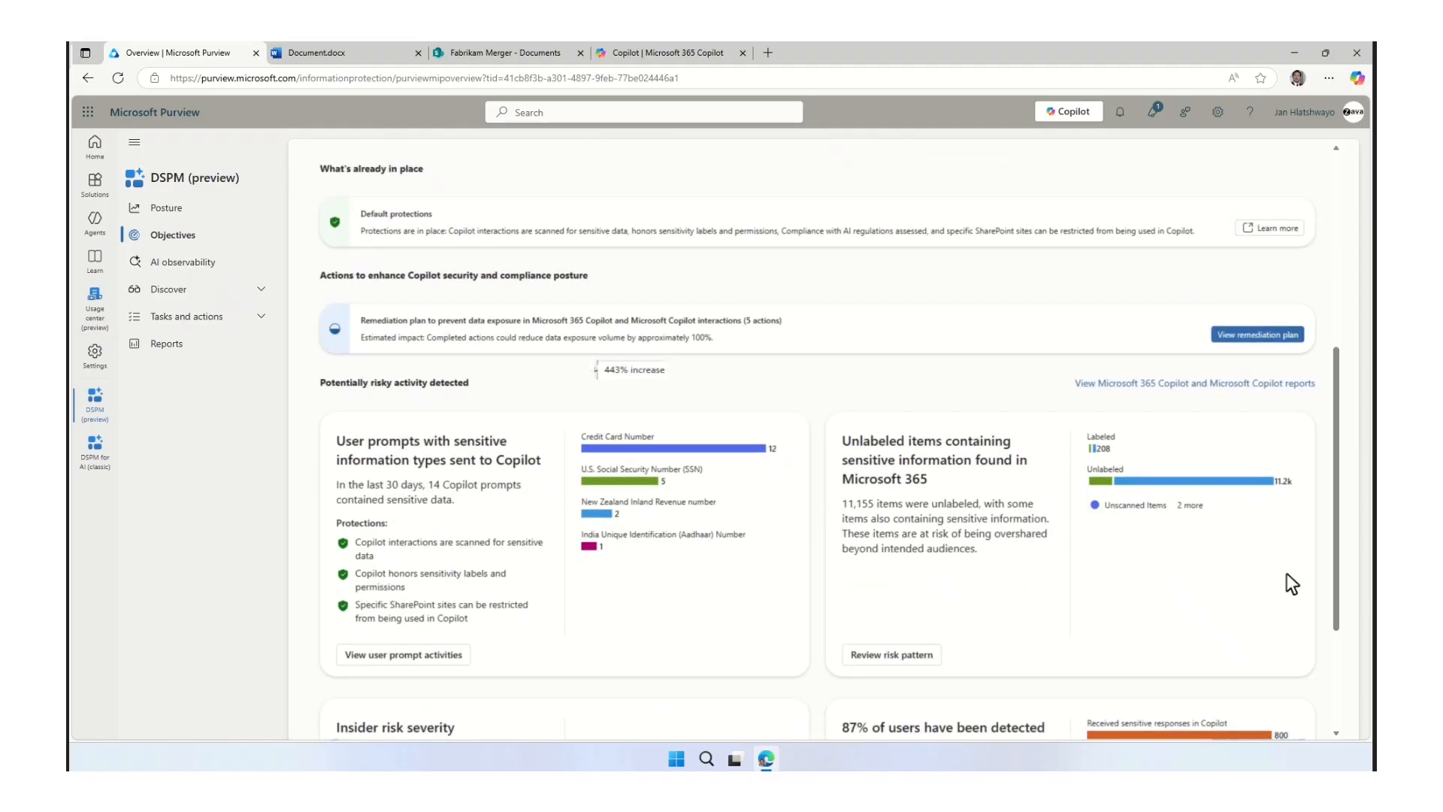
pyautogui.click(1238, 336)
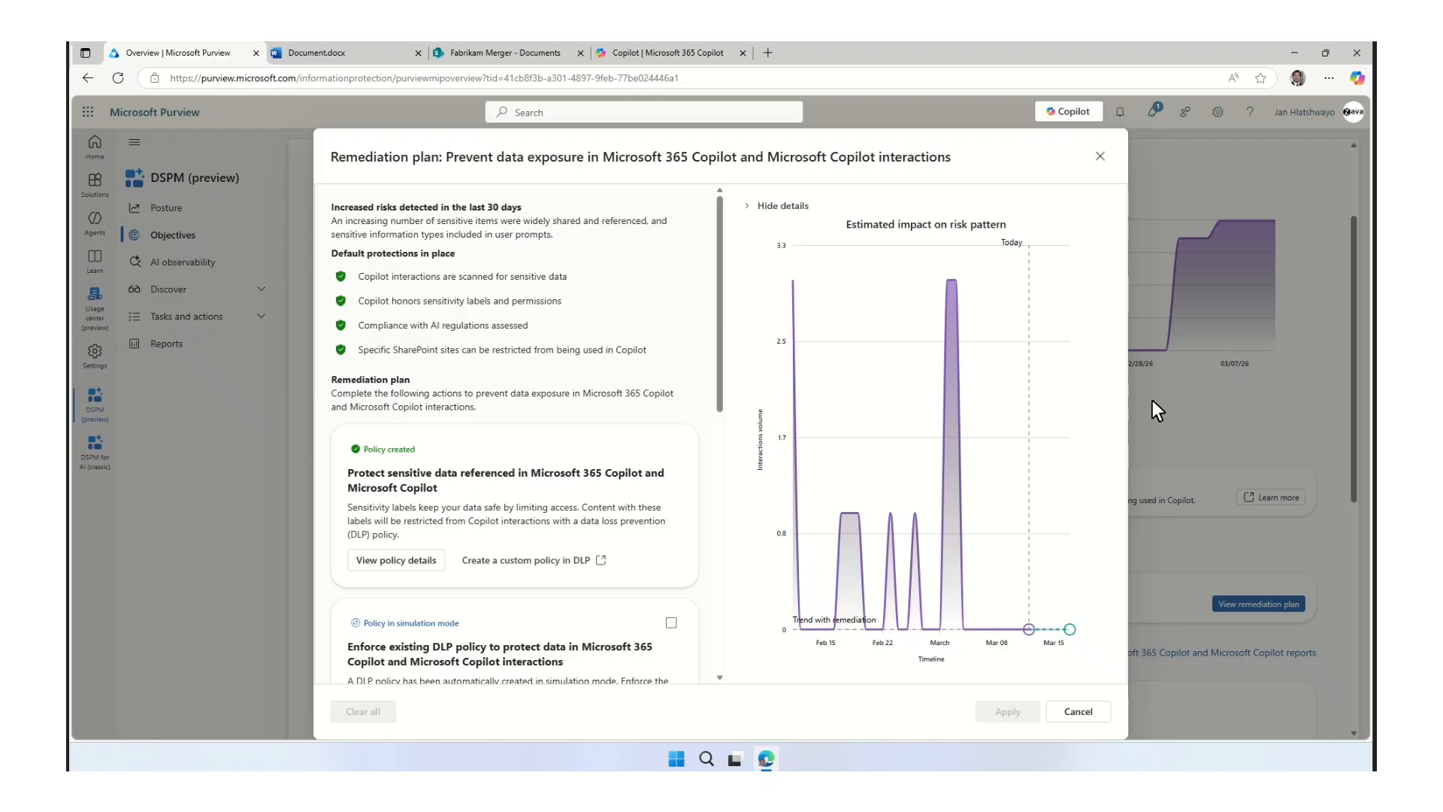
# Review the plan's sensitive data protection policy, compliance health progress and risky interaction policy details, and close the plan without applying it.
pyautogui.click(384, 565)
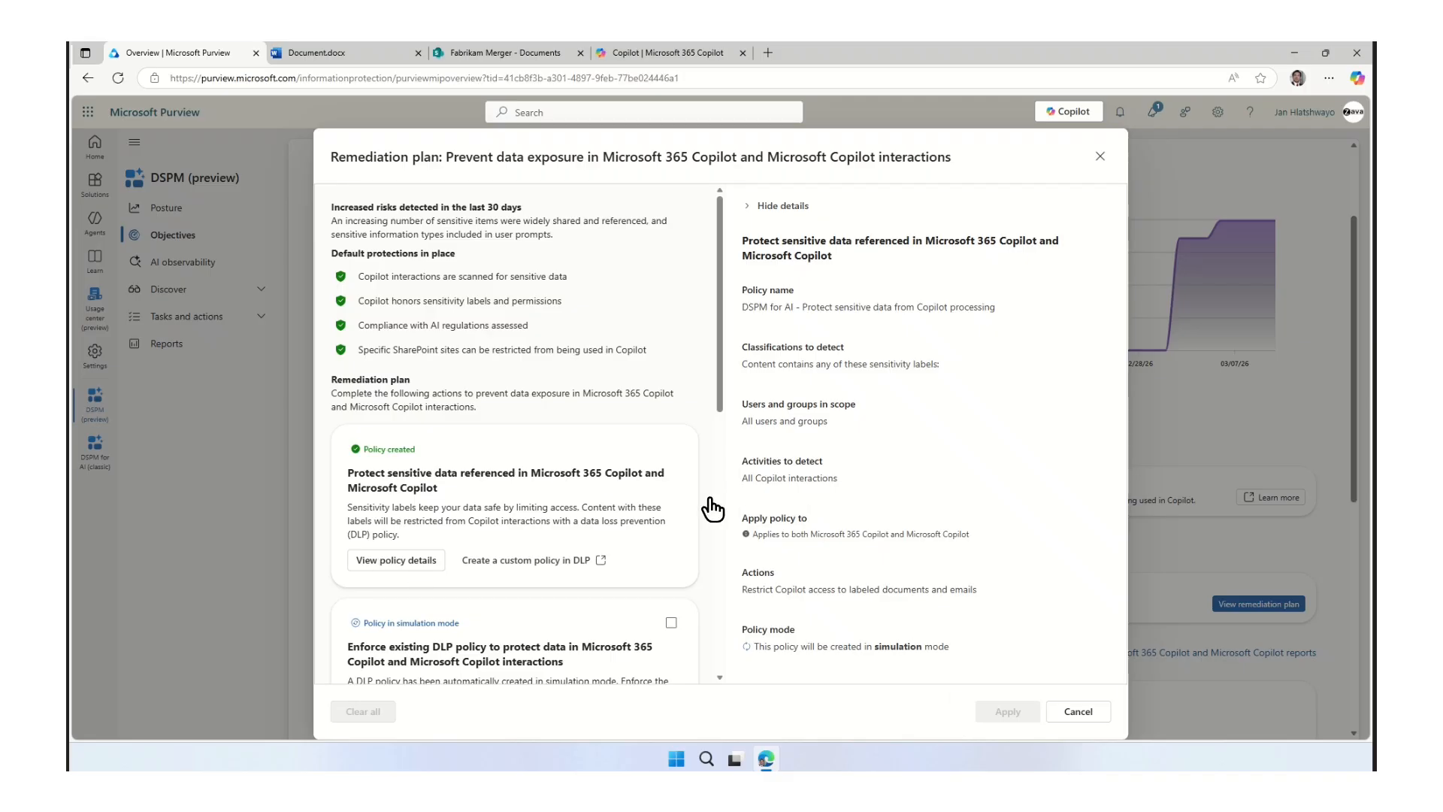
pyautogui.scroll(-3, 711, 498)
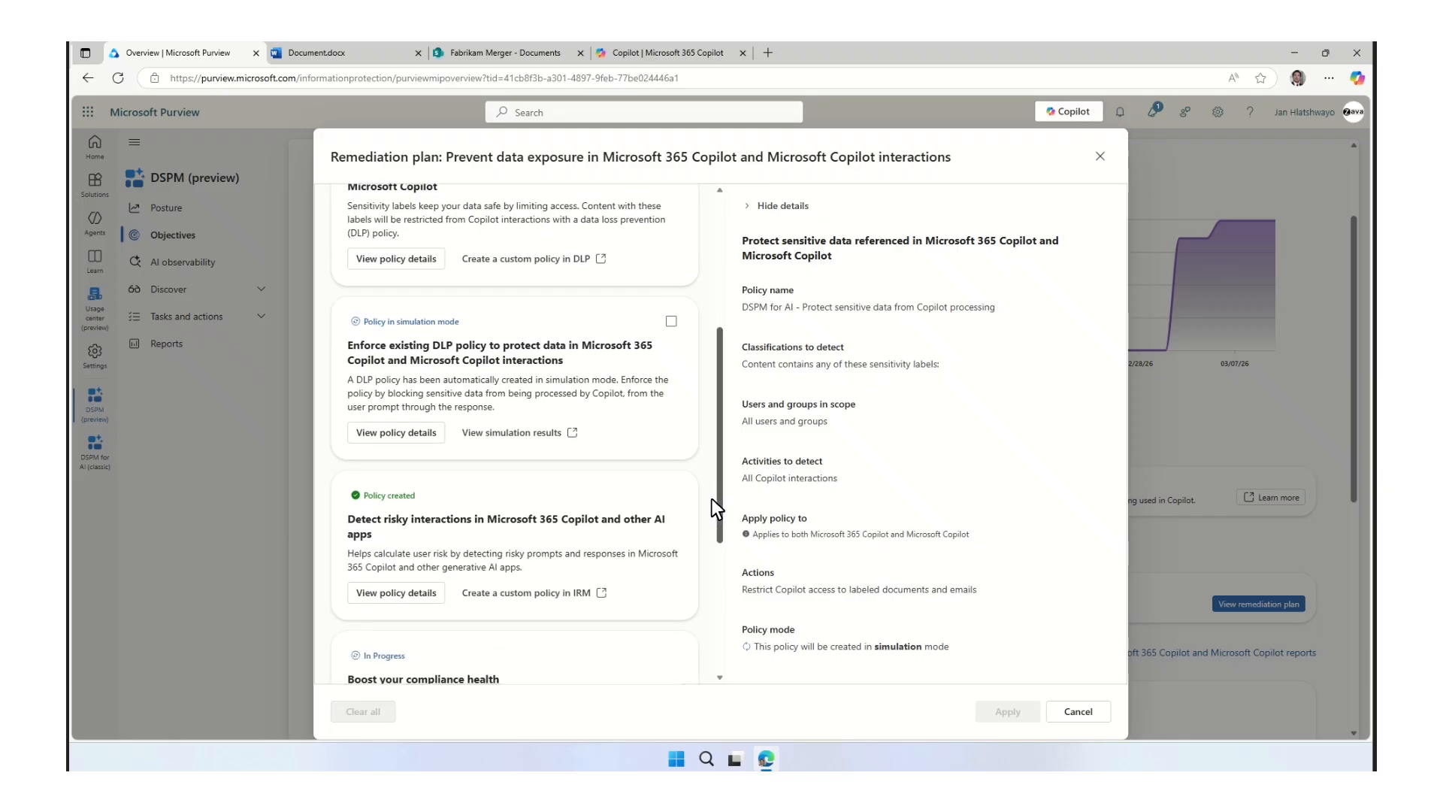
pyautogui.scroll(-1, 711, 498)
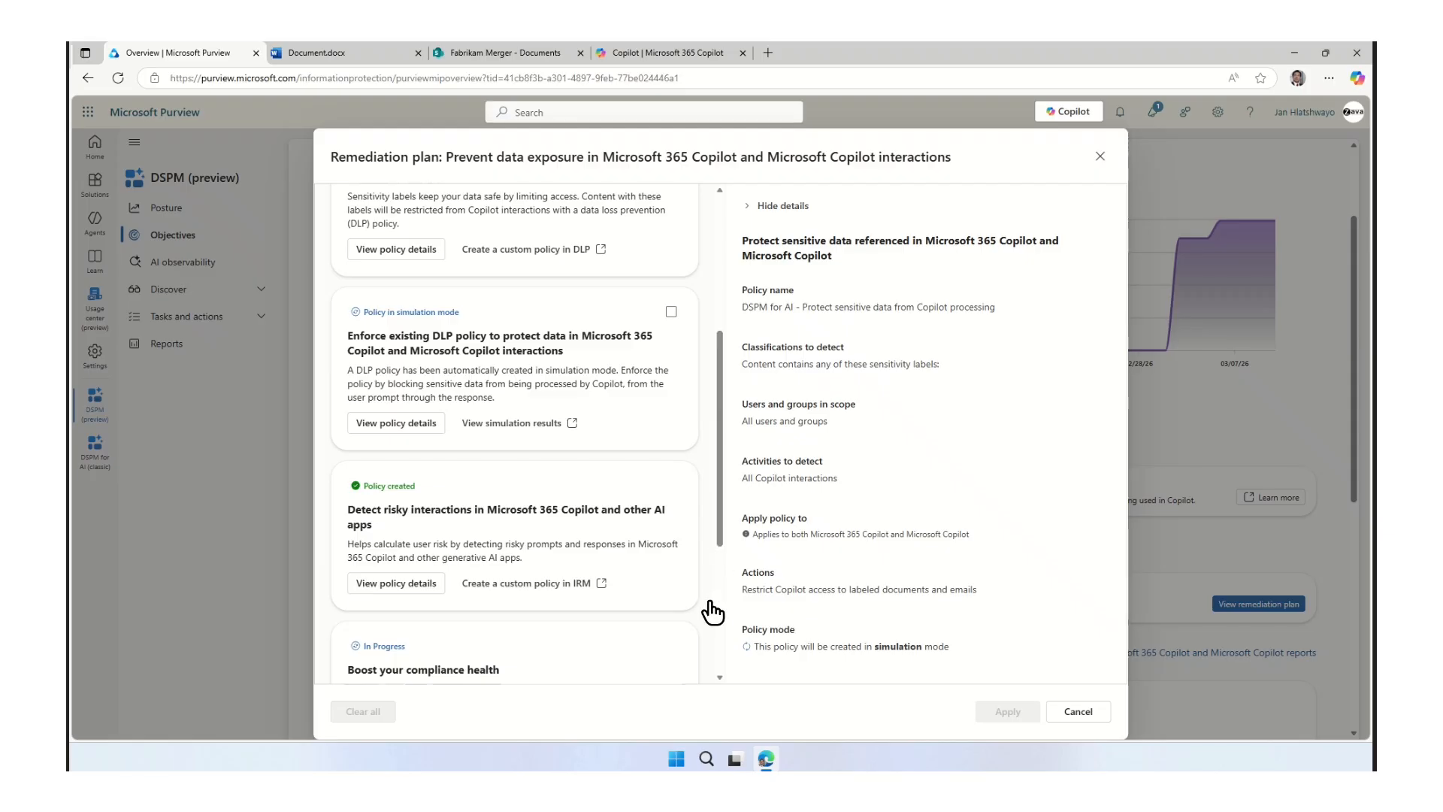
pyautogui.scroll(-1, 714, 615)
pyautogui.scroll(-3, 714, 615)
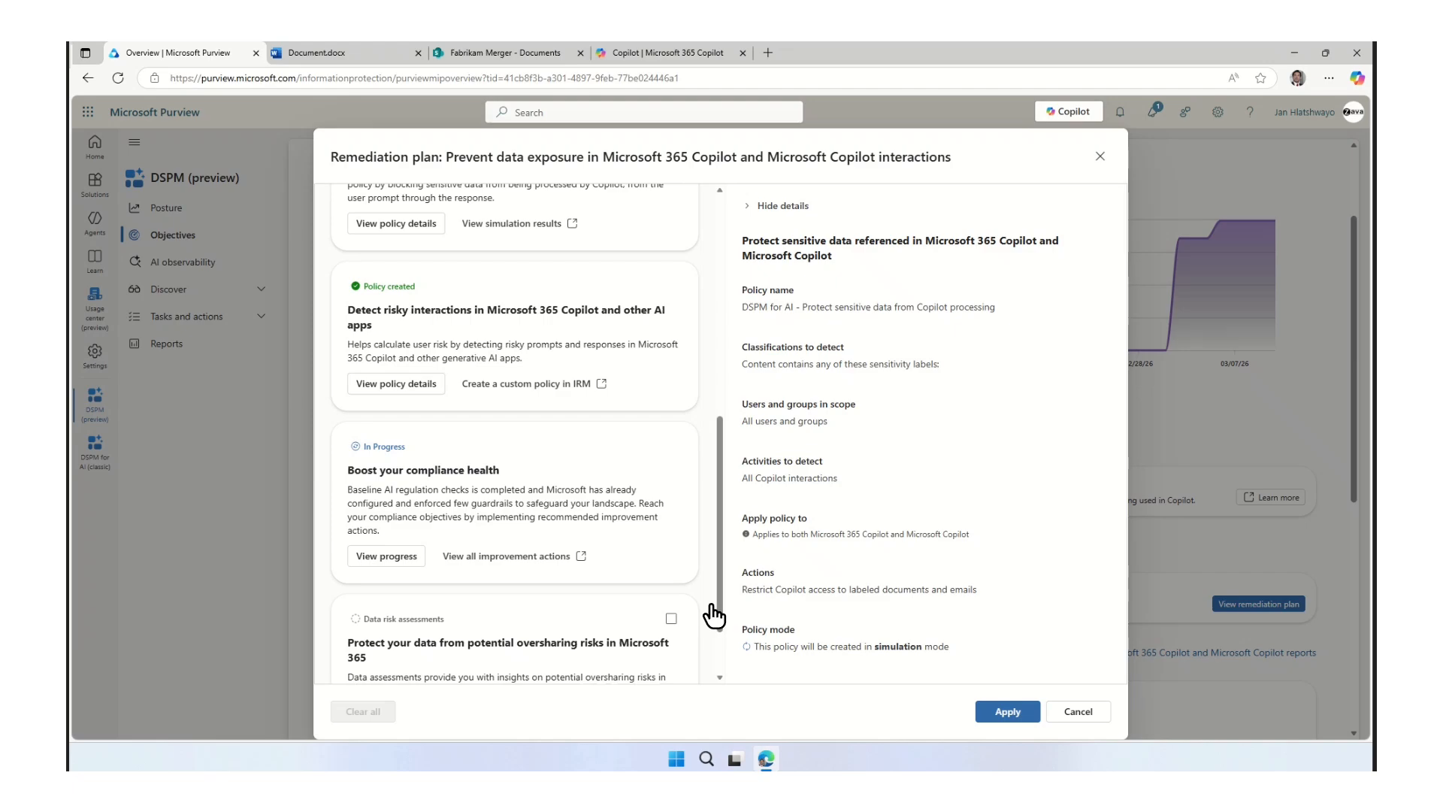
pyautogui.click(371, 564)
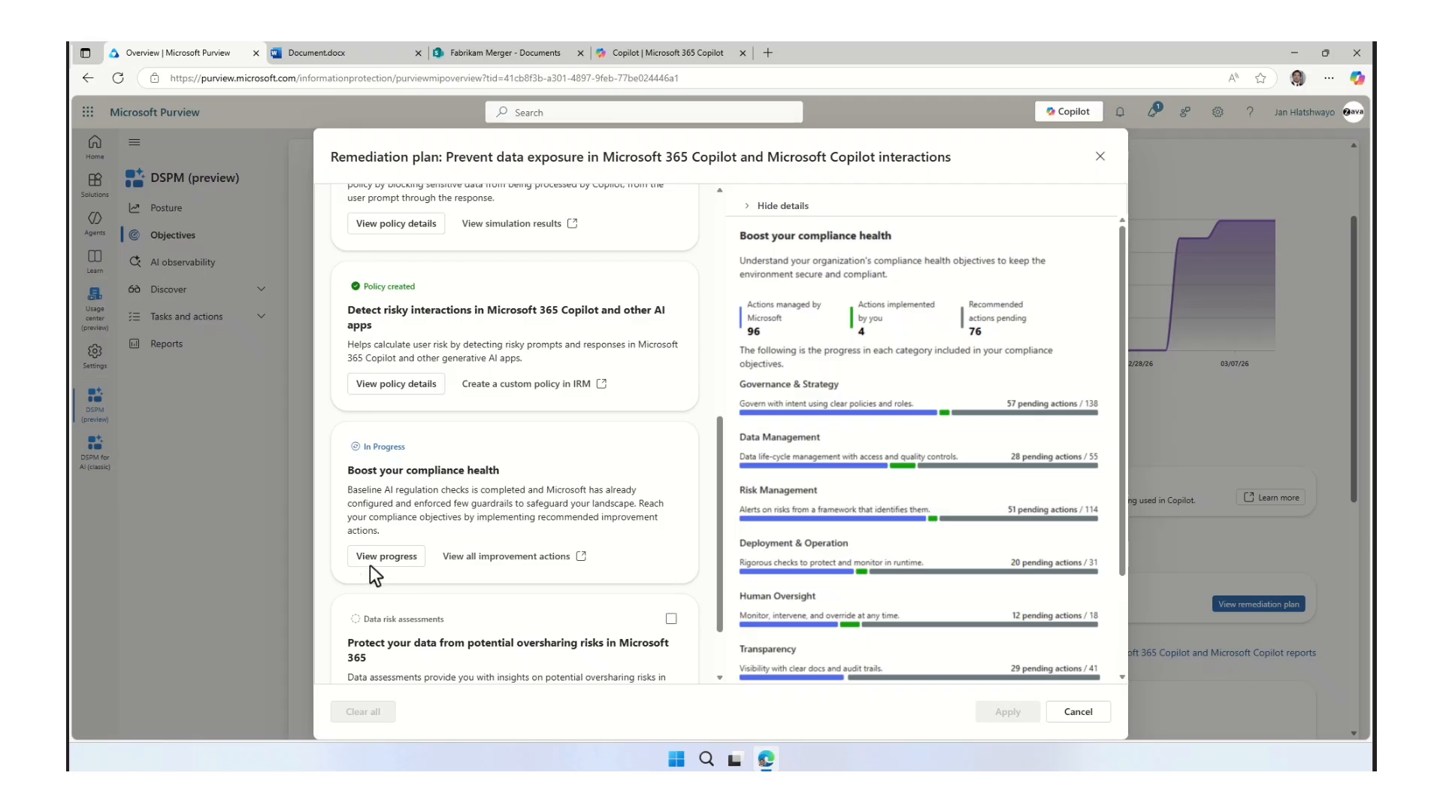
pyautogui.click(388, 385)
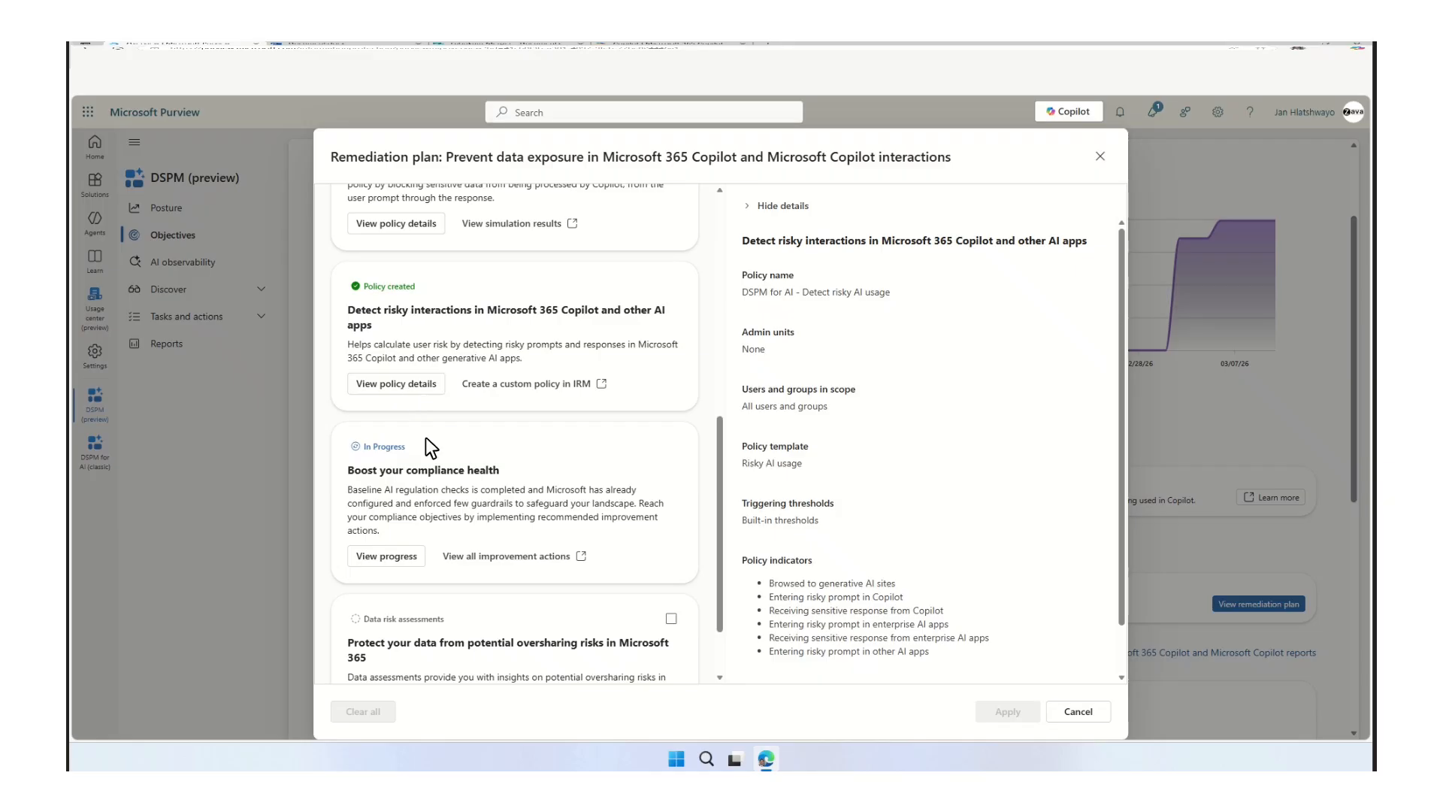
pyautogui.click(1076, 713)
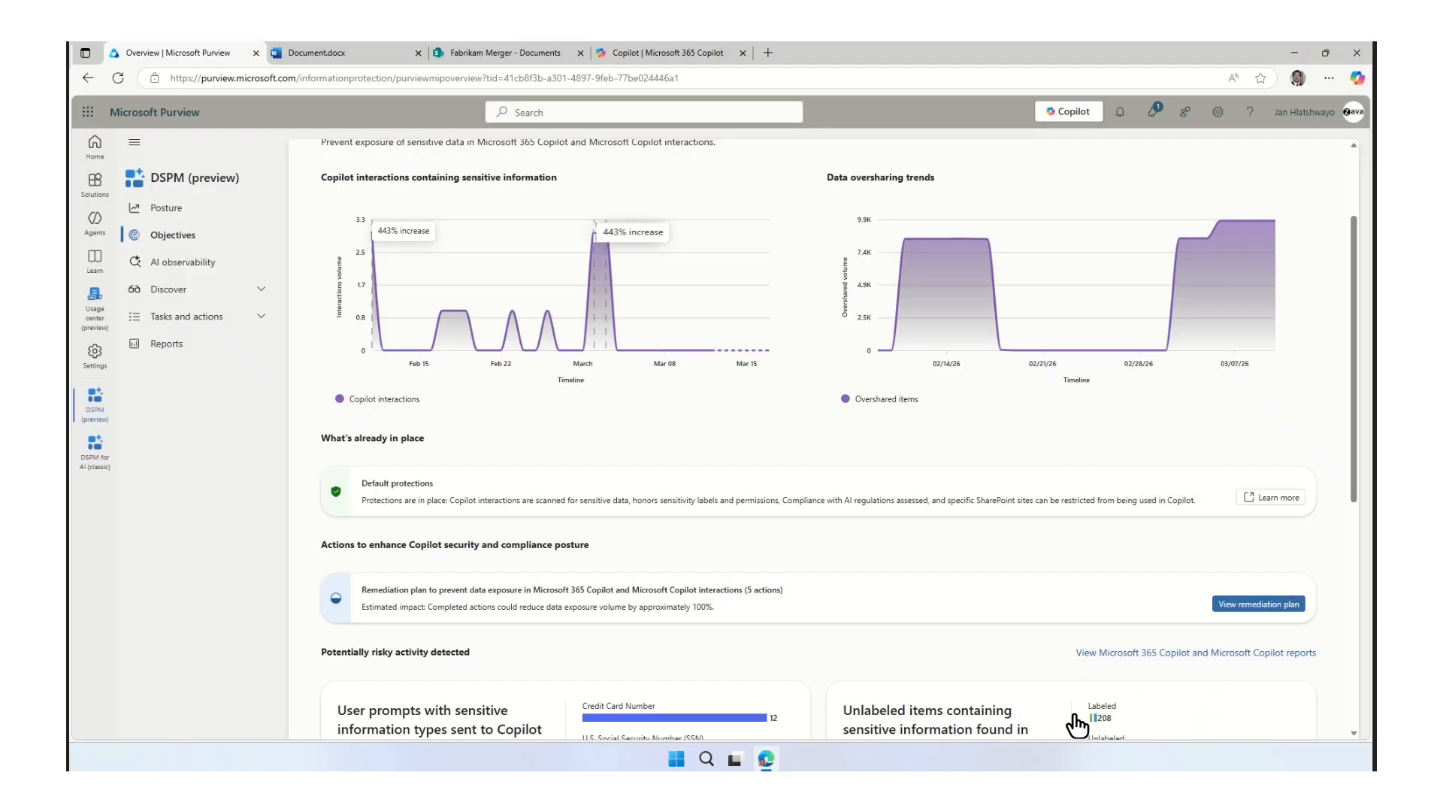
# Open the list of policies in the Insider Risk Management solution.
pyautogui.click(94, 183)
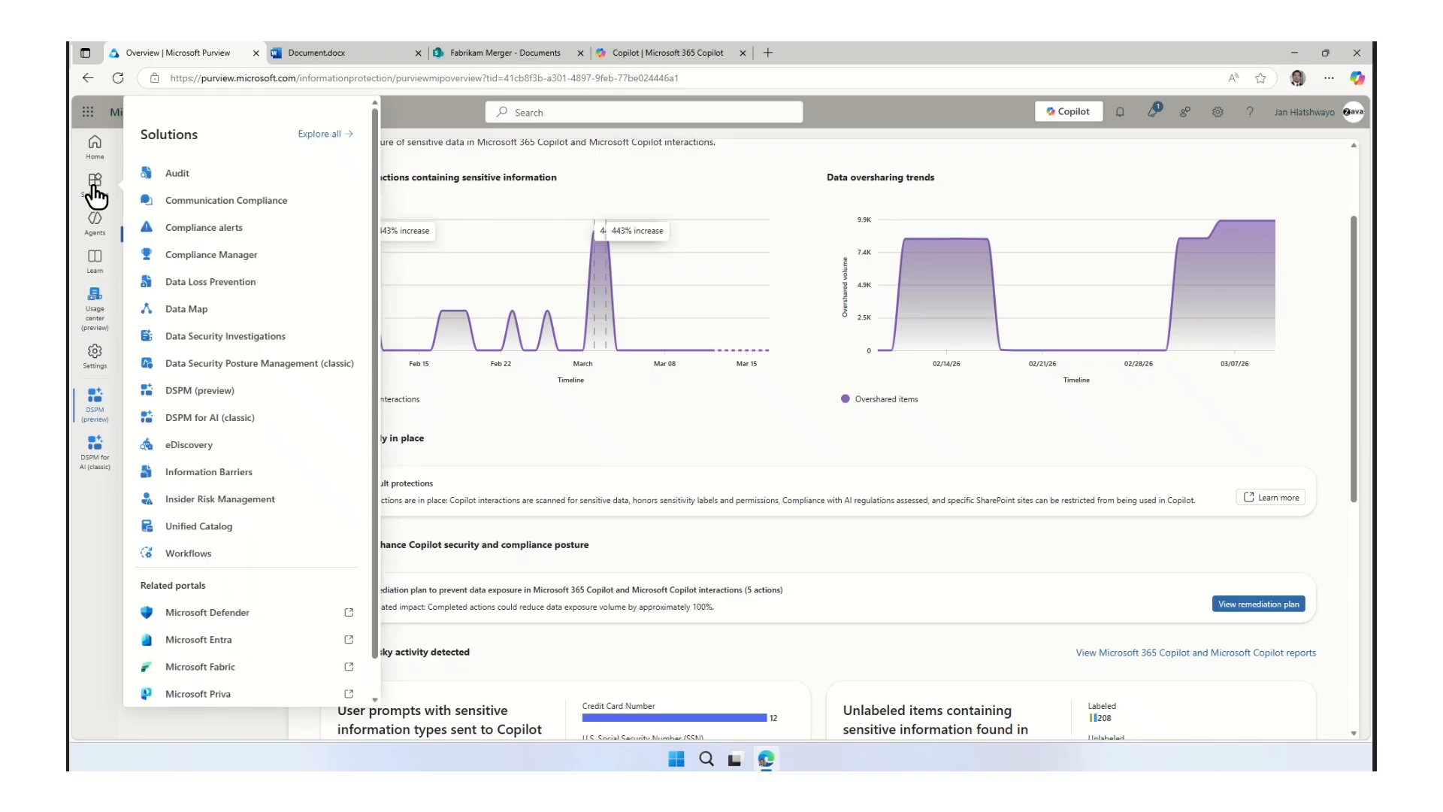
pyautogui.click(248, 500)
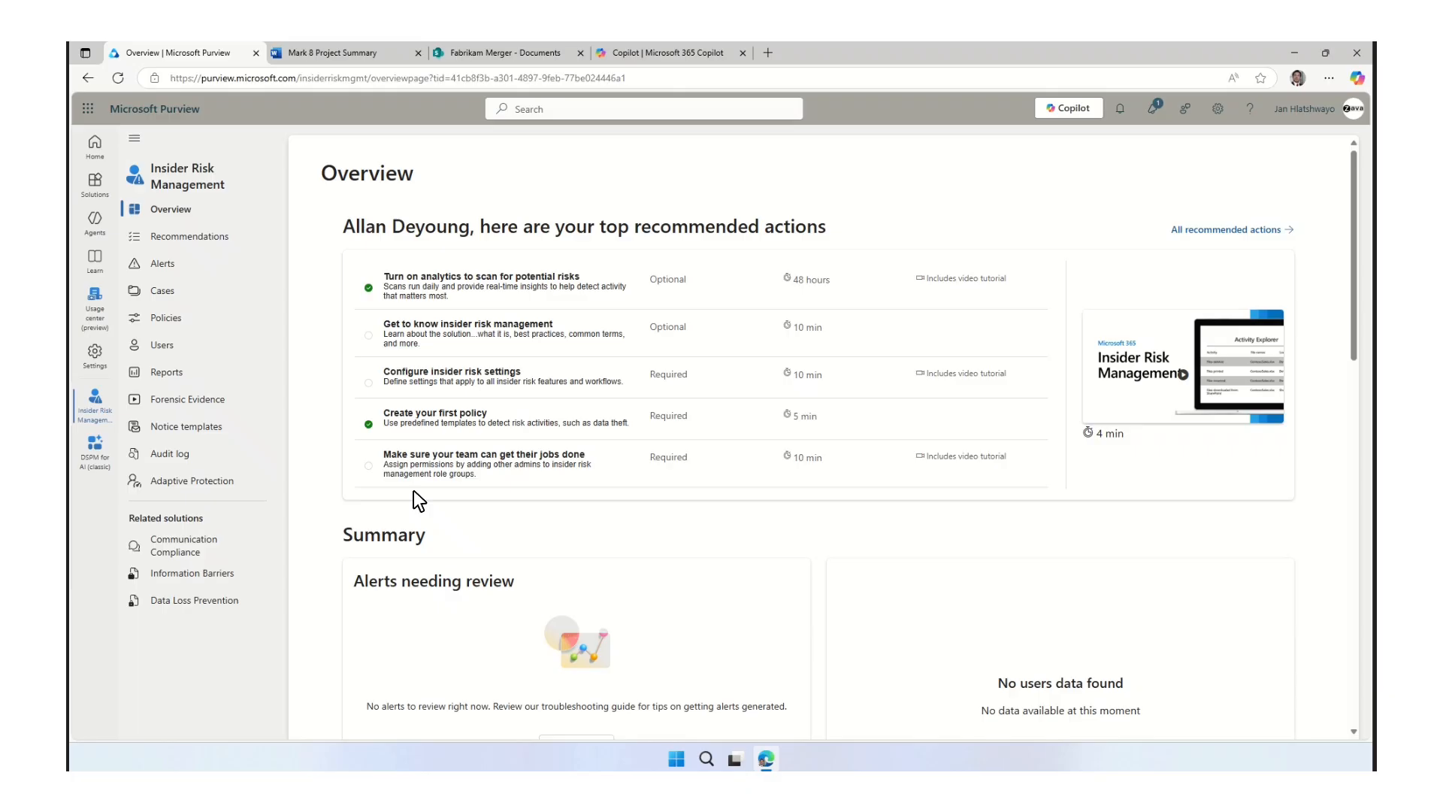
pyautogui.click(166, 326)
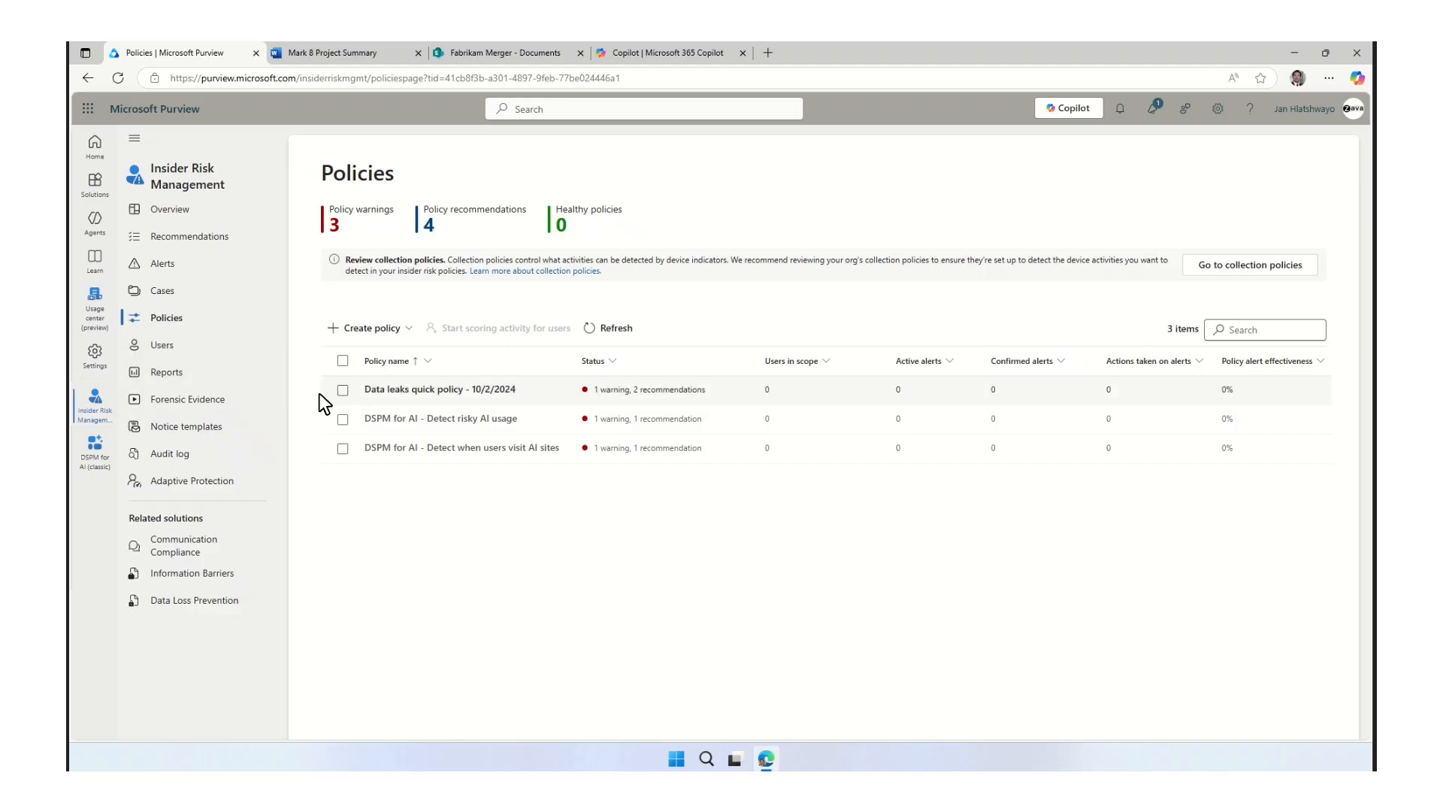
# Review the suggested settings of the Risky AI Usage quick policy and close it without creating the policy.
pyautogui.click(389, 329)
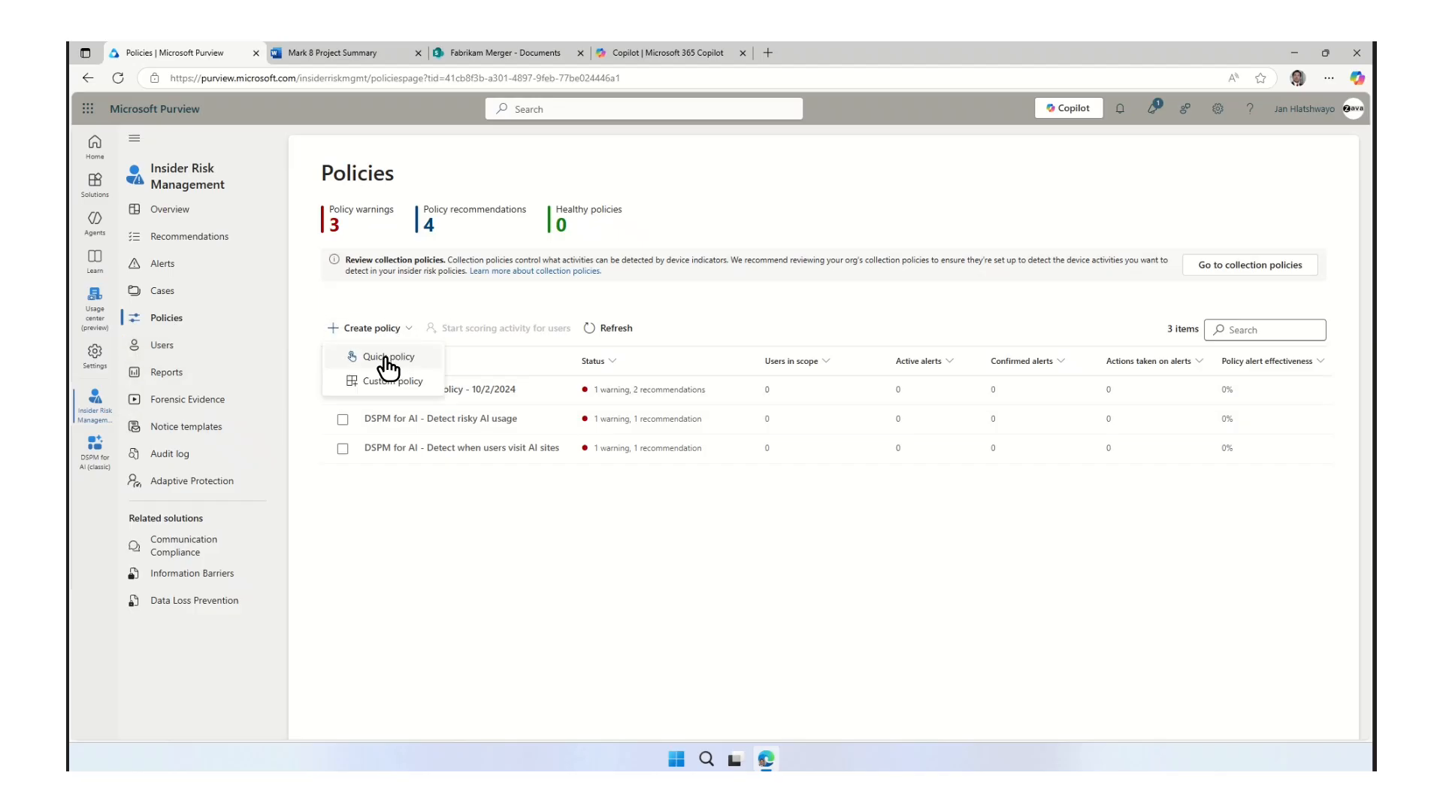
pyautogui.click(388, 359)
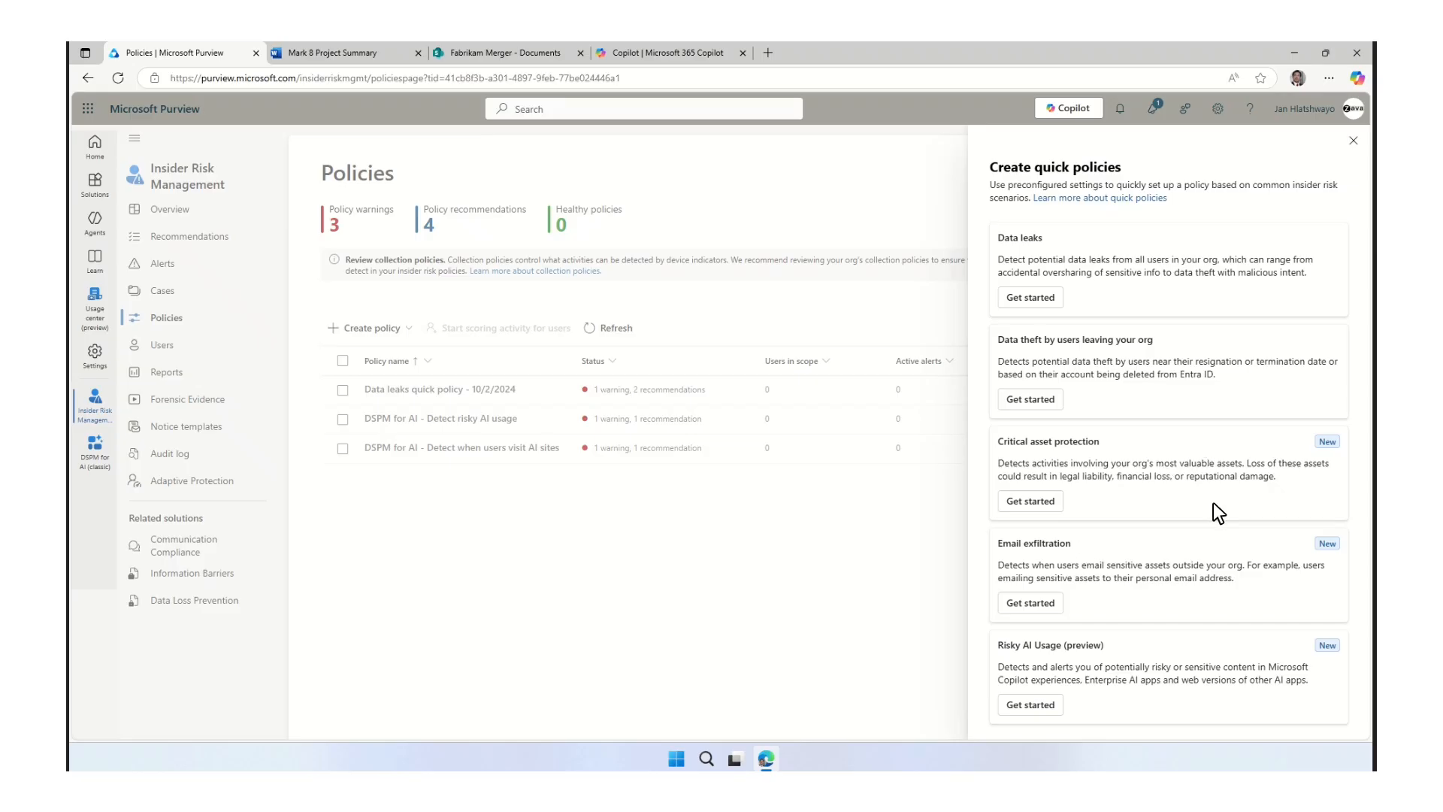
pyautogui.click(1034, 706)
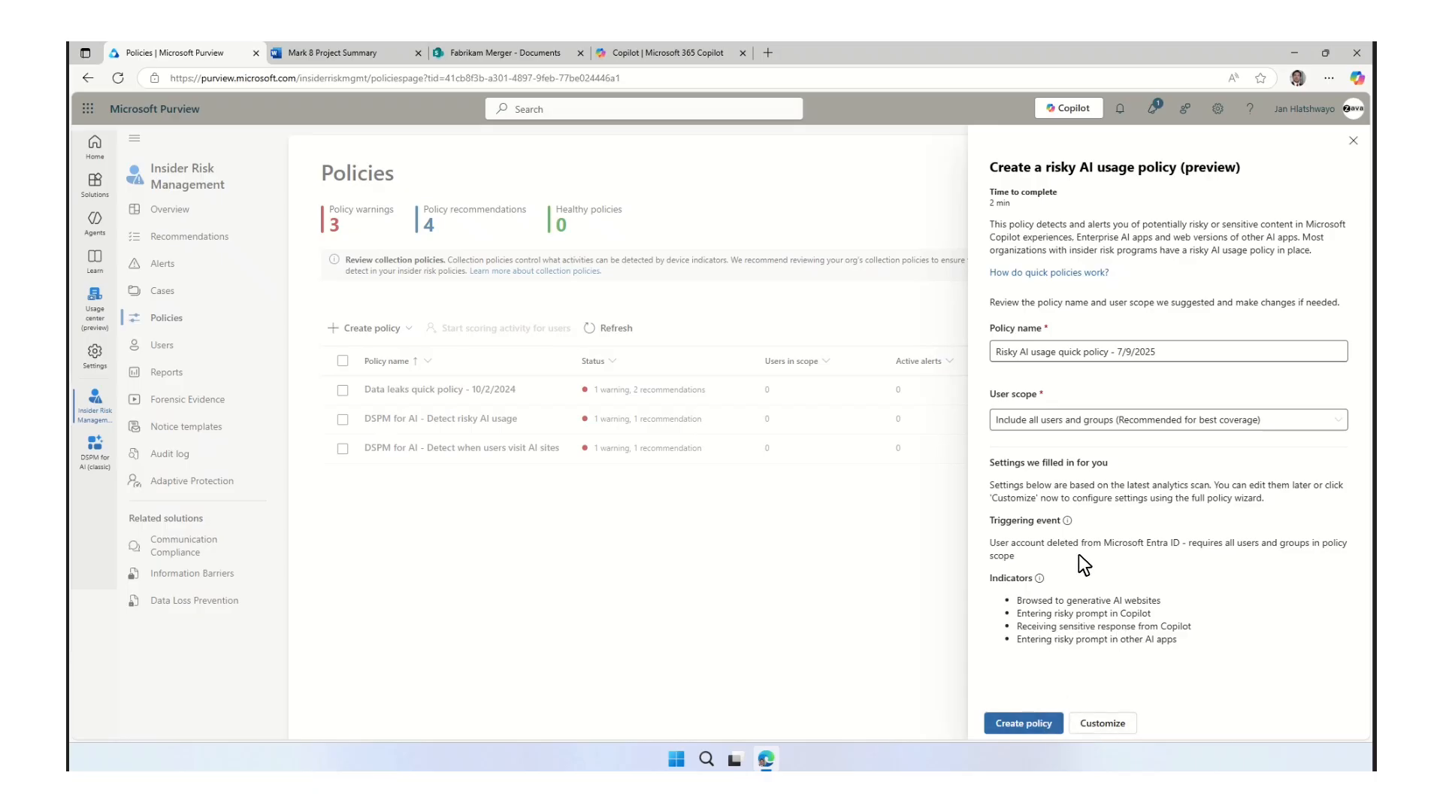
pyautogui.click(1353, 143)
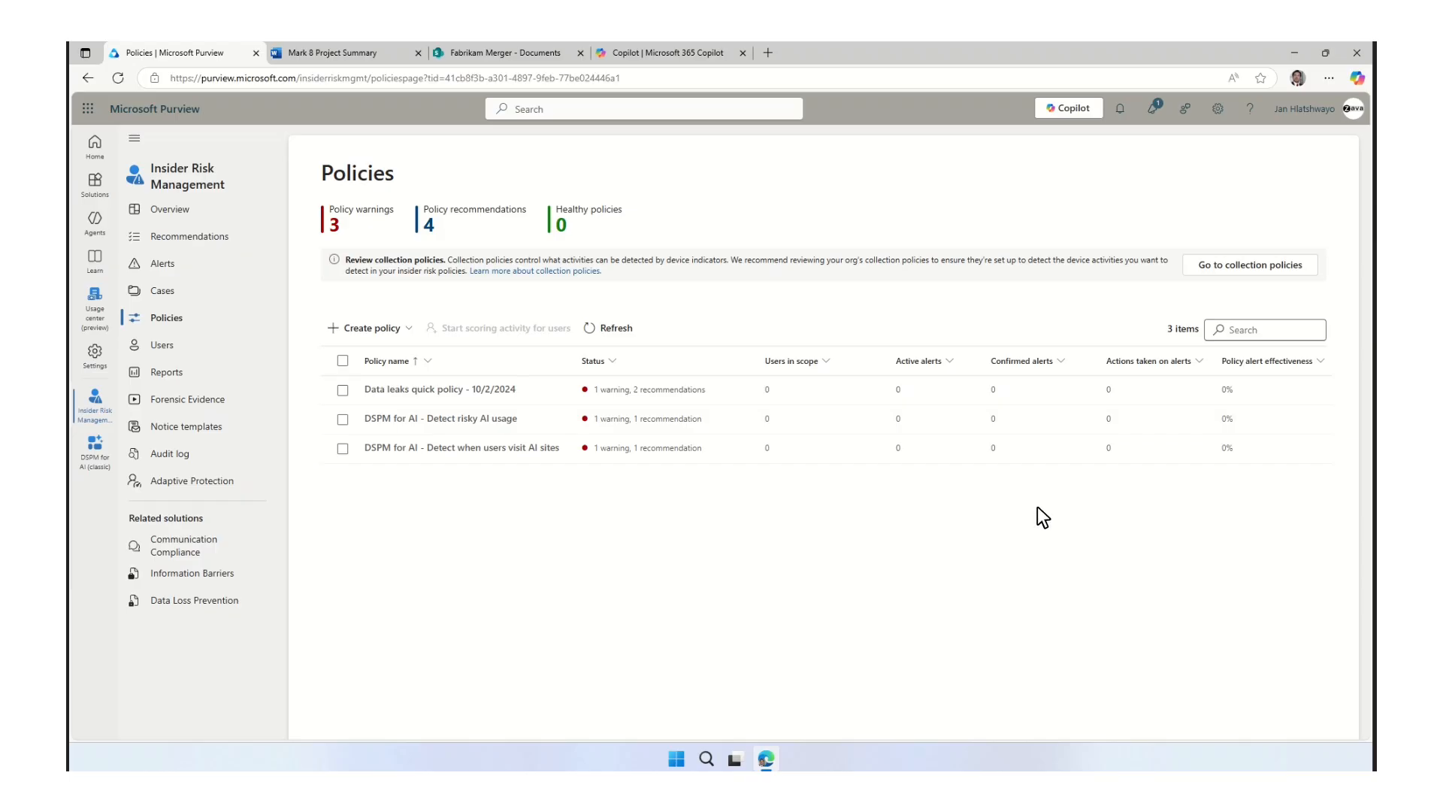
# Open the Insider Risk Management alert for the DSPM for AI - Detect risky AI usage policy.
pyautogui.click(159, 265)
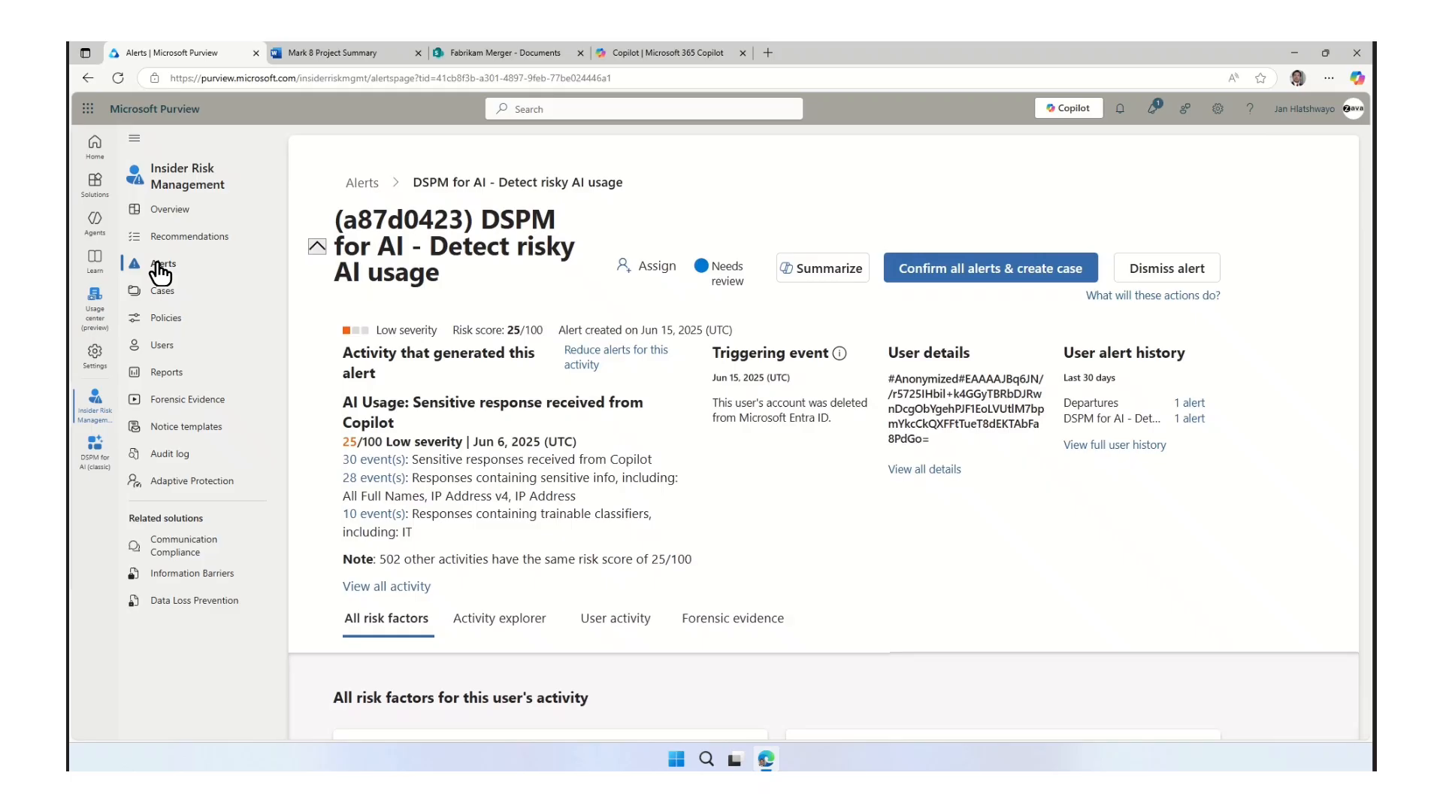
# Open the Risky AI Use - 16 June 2025 case in Insider Risk Management and review its user activity timeline and scatter plot.
pyautogui.click(160, 294)
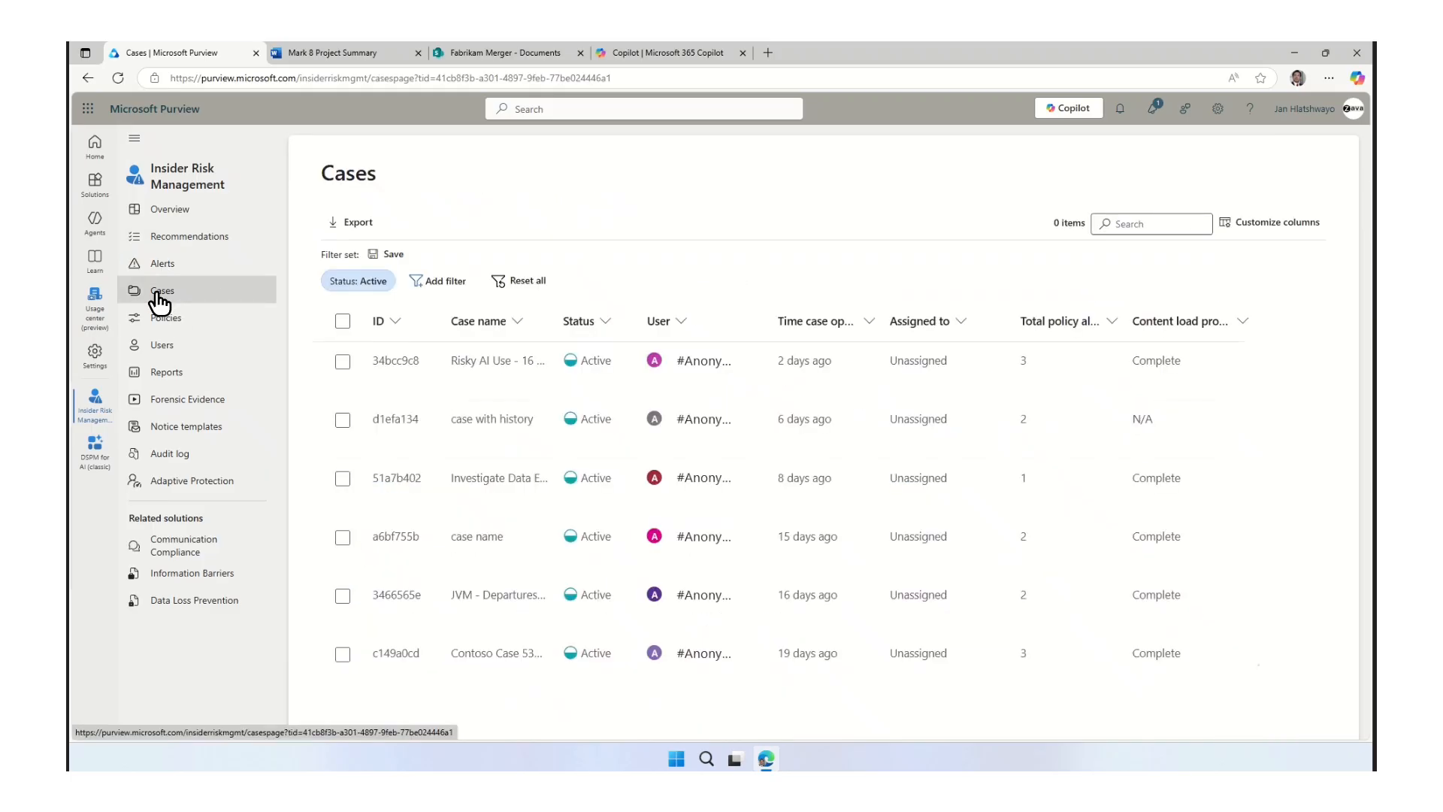
pyautogui.click(411, 363)
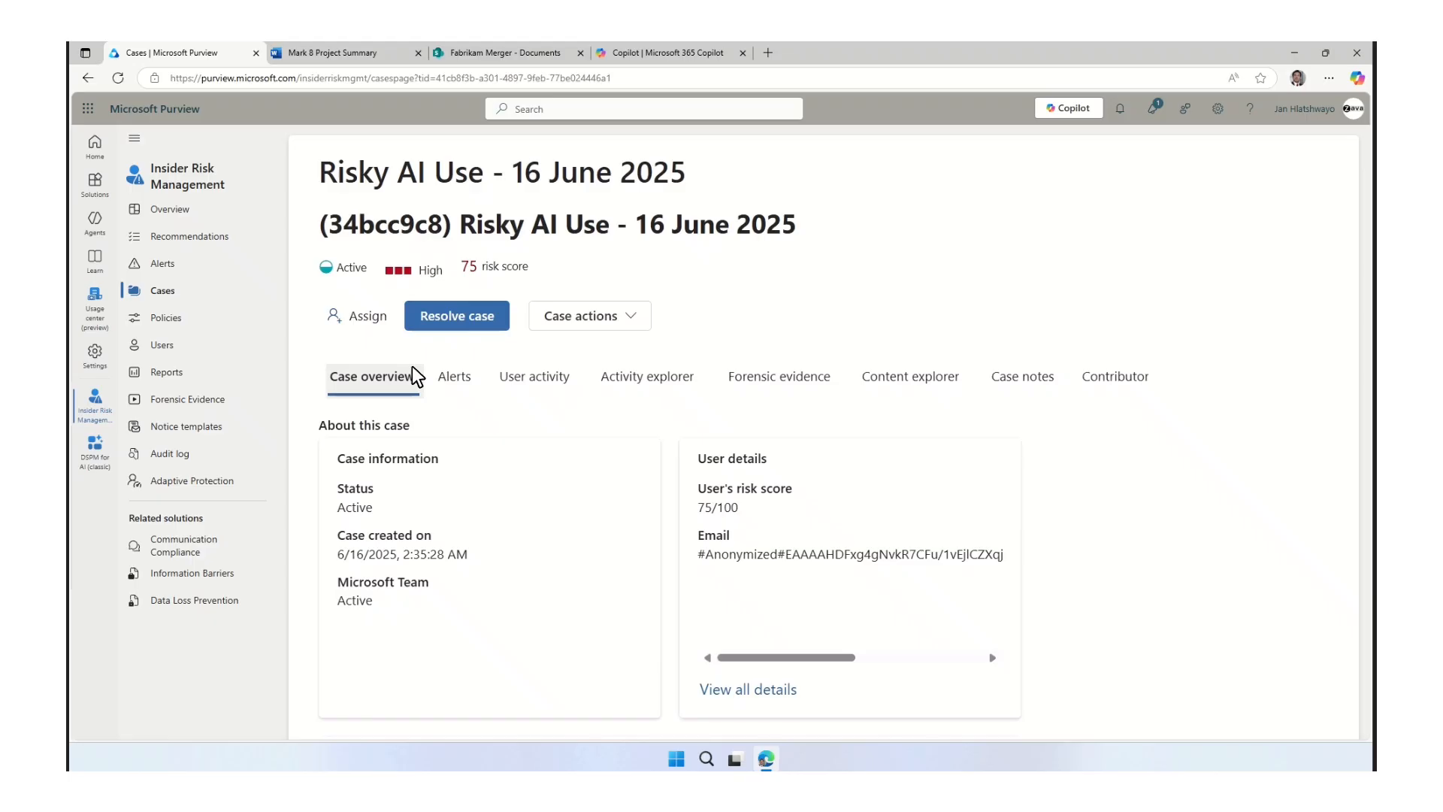
pyautogui.click(540, 380)
pyautogui.scroll(-3, 539, 387)
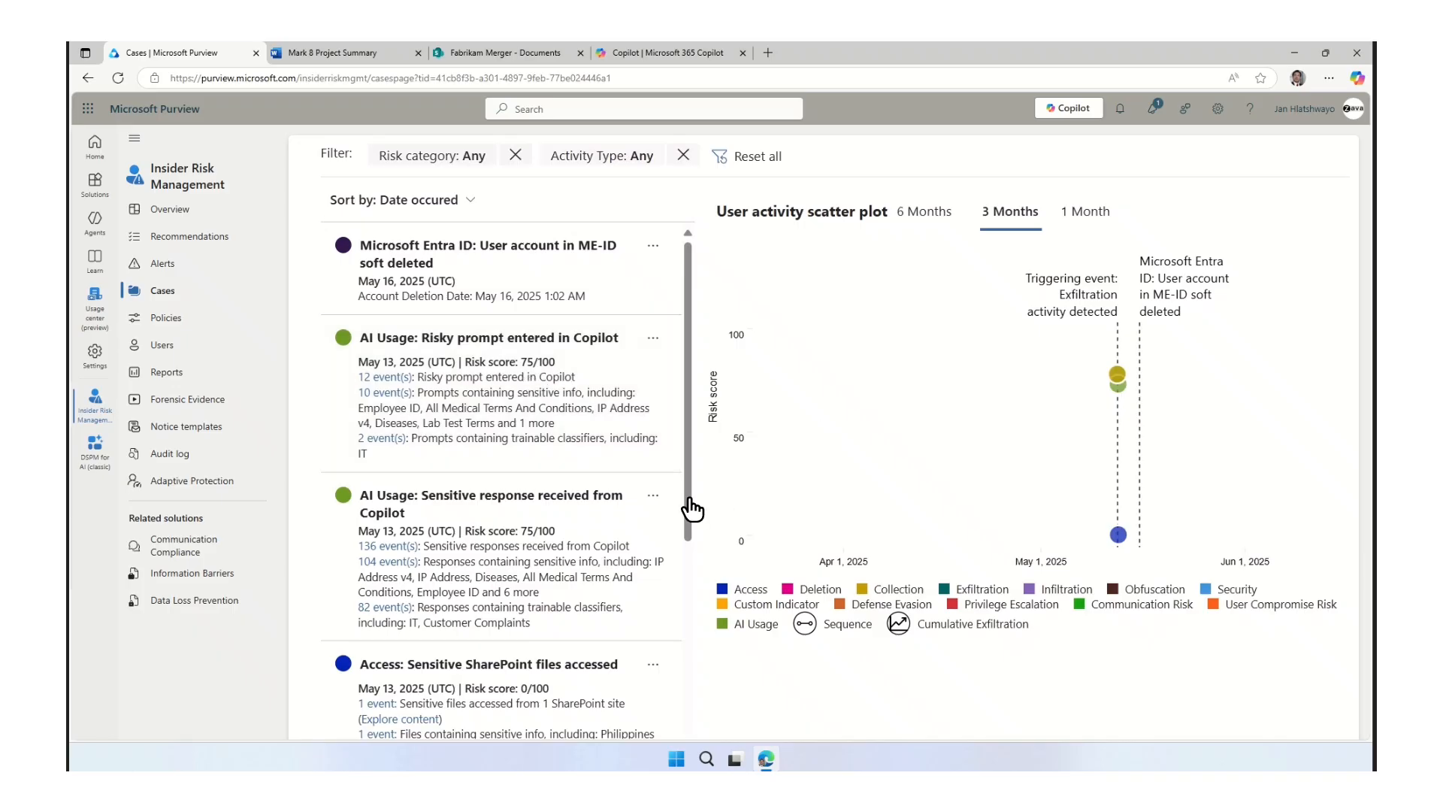
pyautogui.scroll(-5, 692, 510)
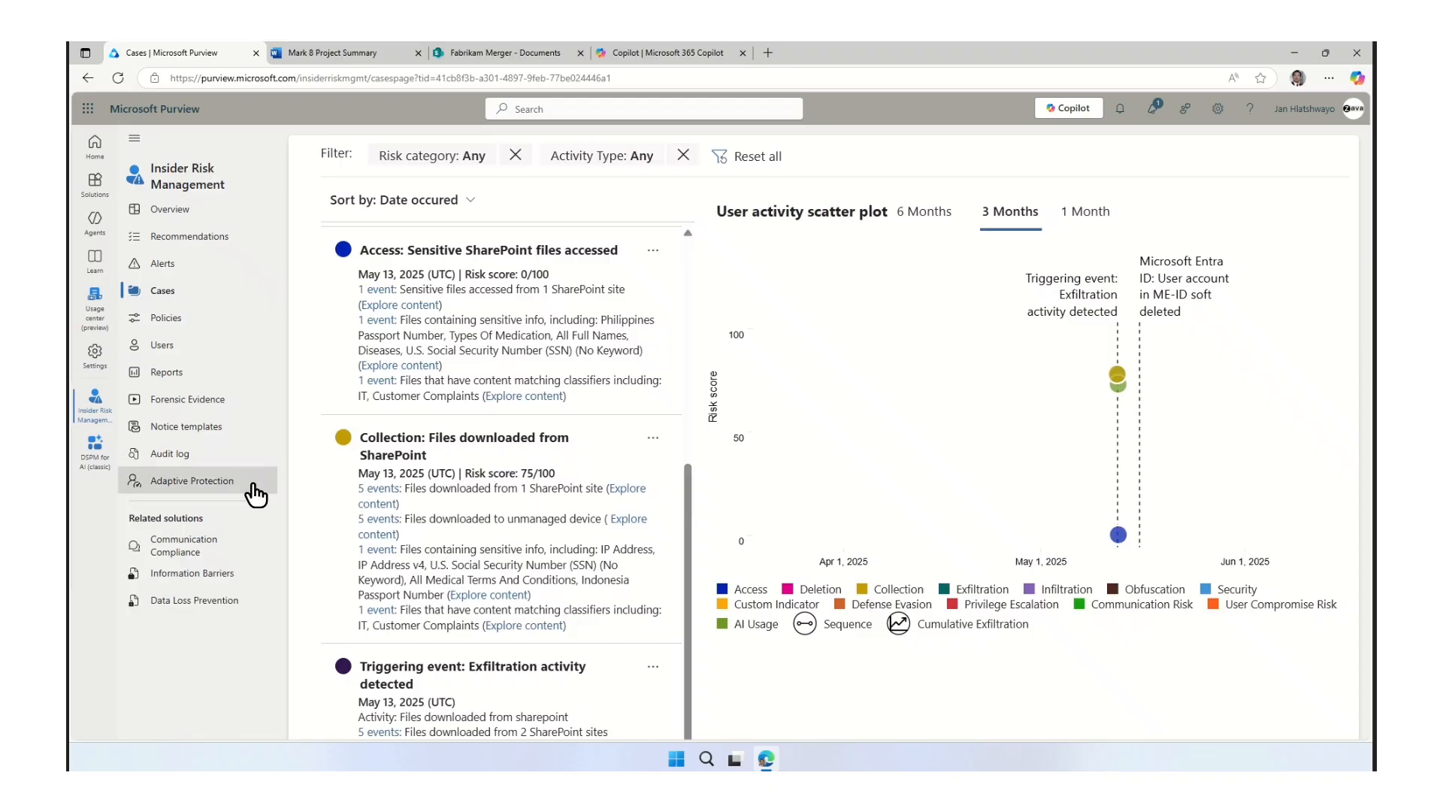
# Set the elevated risk level condition in Adaptive Protection's insider risk levels to High severity alert confirmed for user.
pyautogui.click(187, 482)
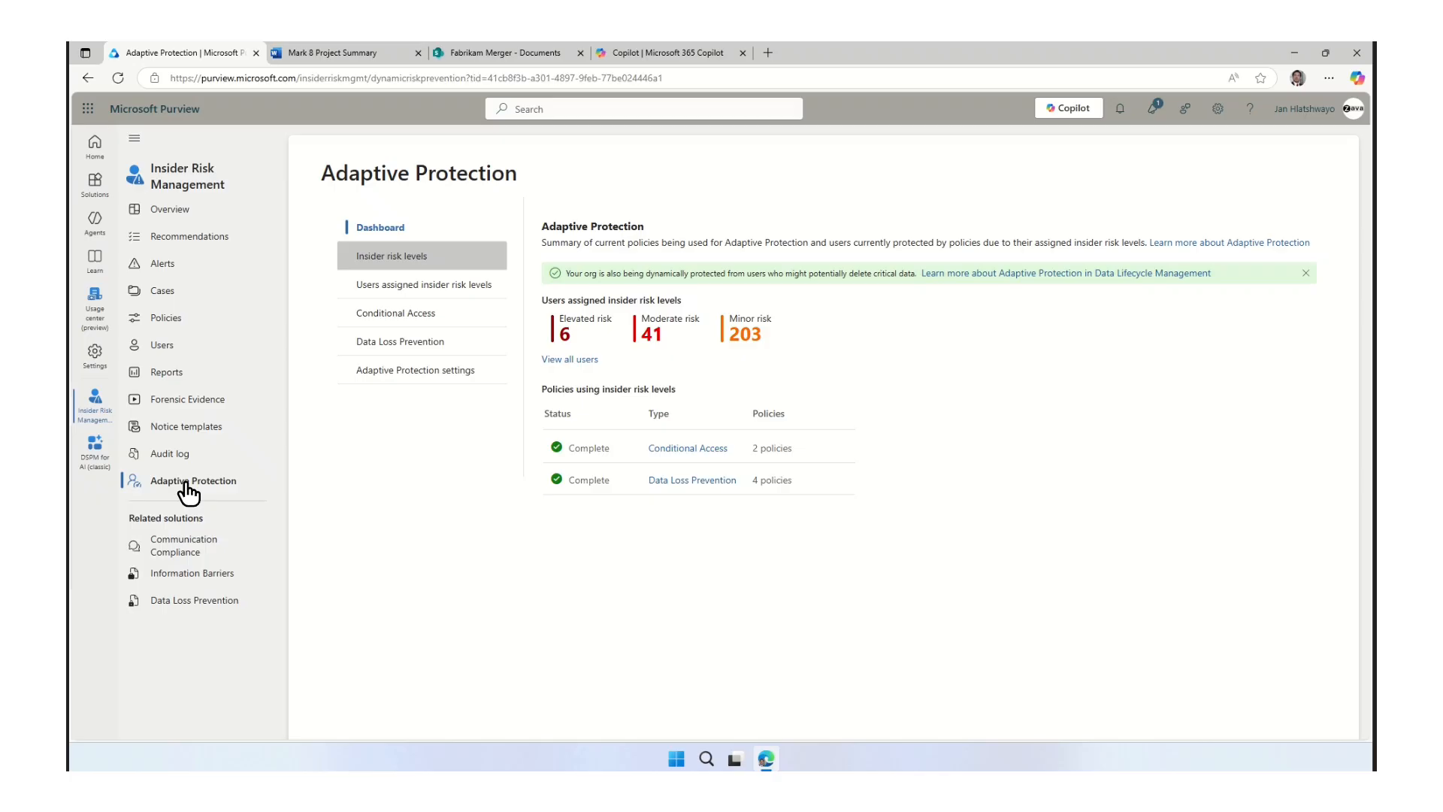
pyautogui.click(383, 257)
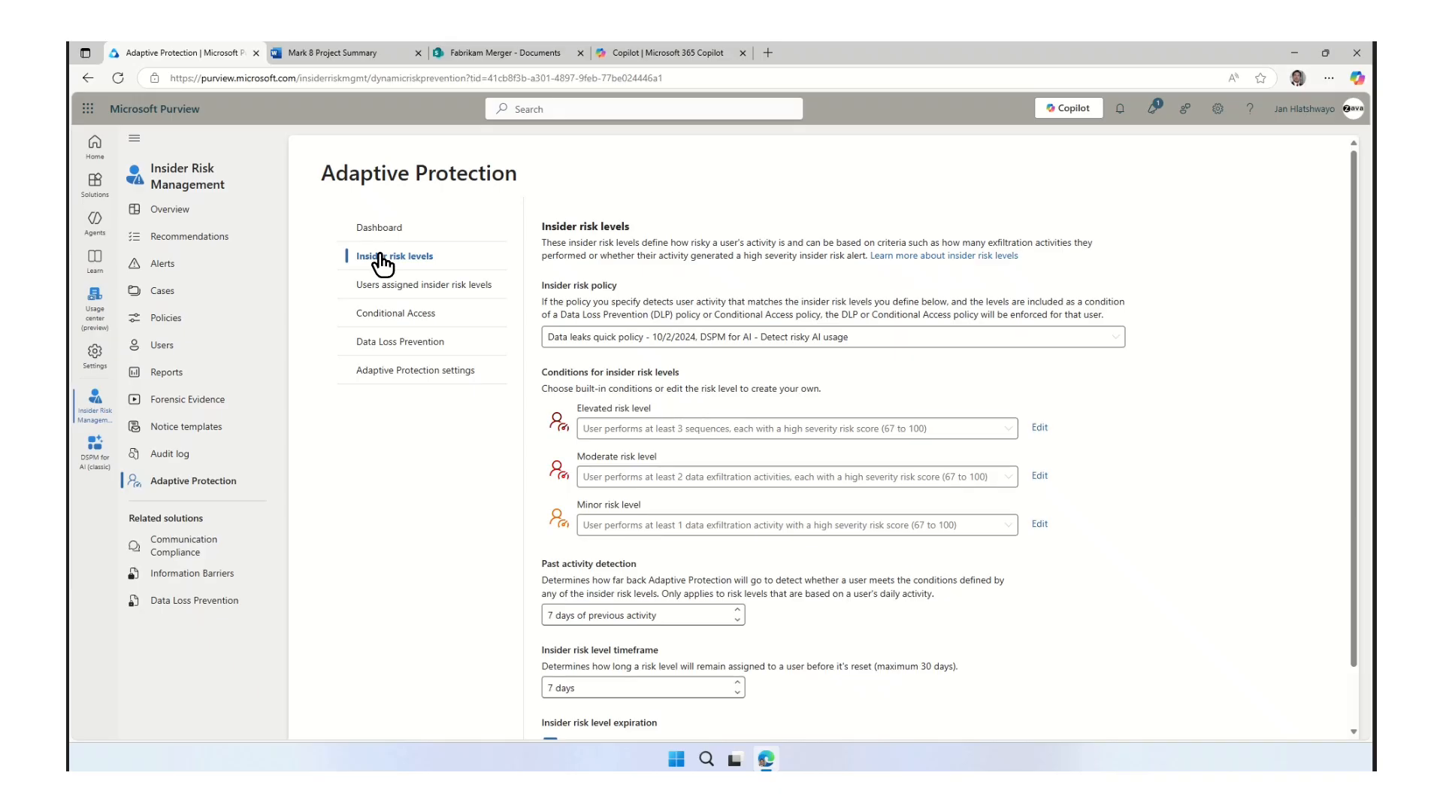
pyautogui.click(707, 434)
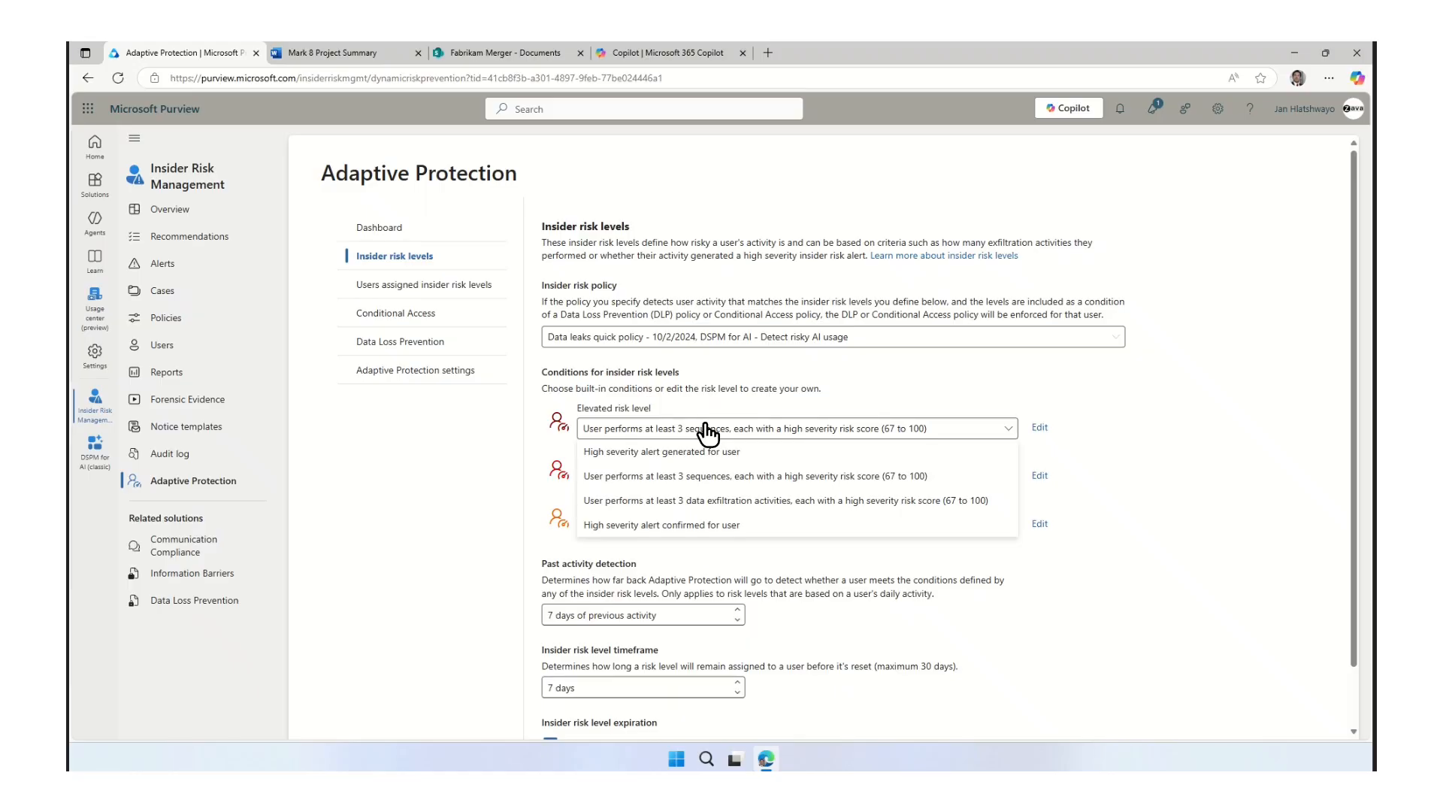
pyautogui.click(703, 526)
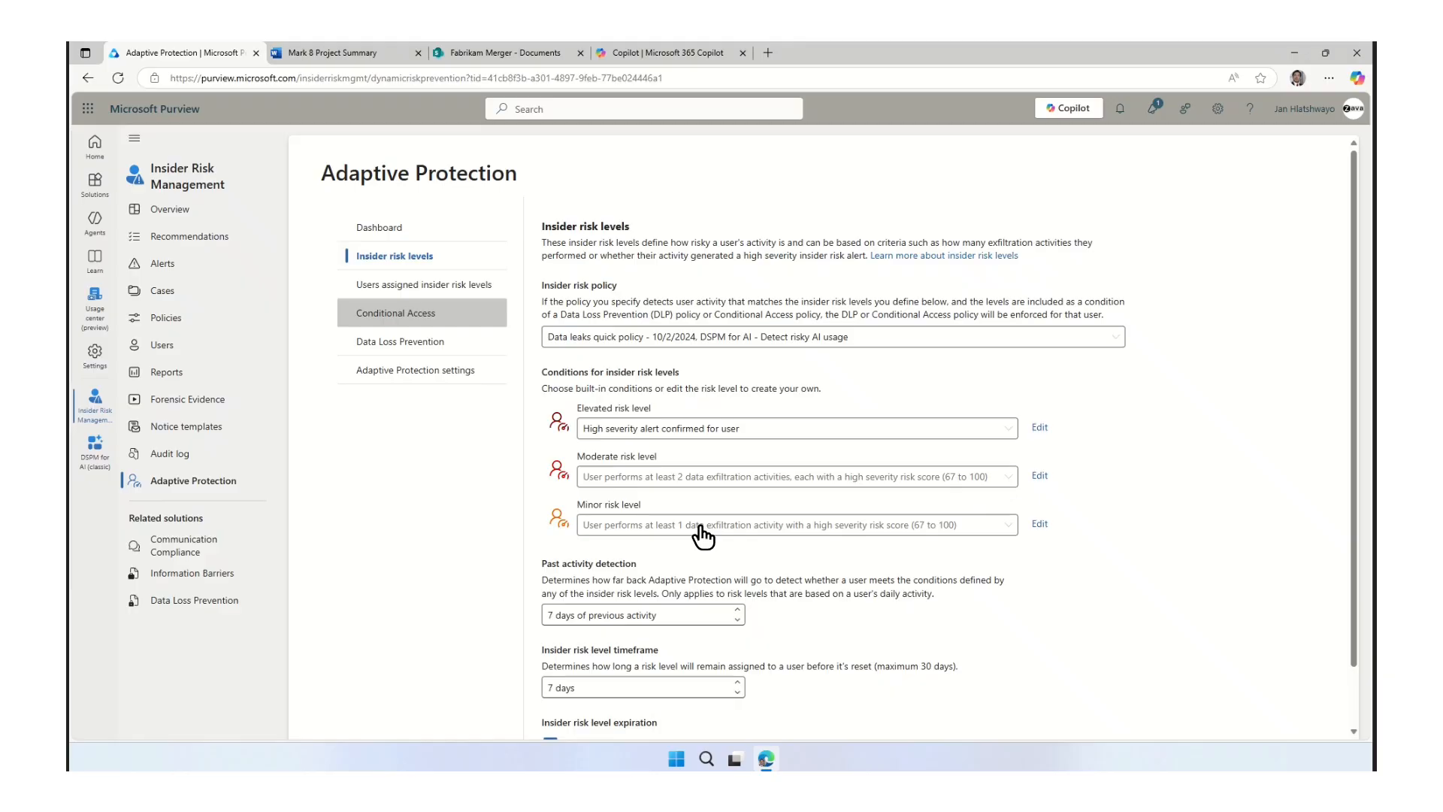
# View the Conditional Access policies that use the insider risk condition in Adaptive Protection.
pyautogui.click(398, 323)
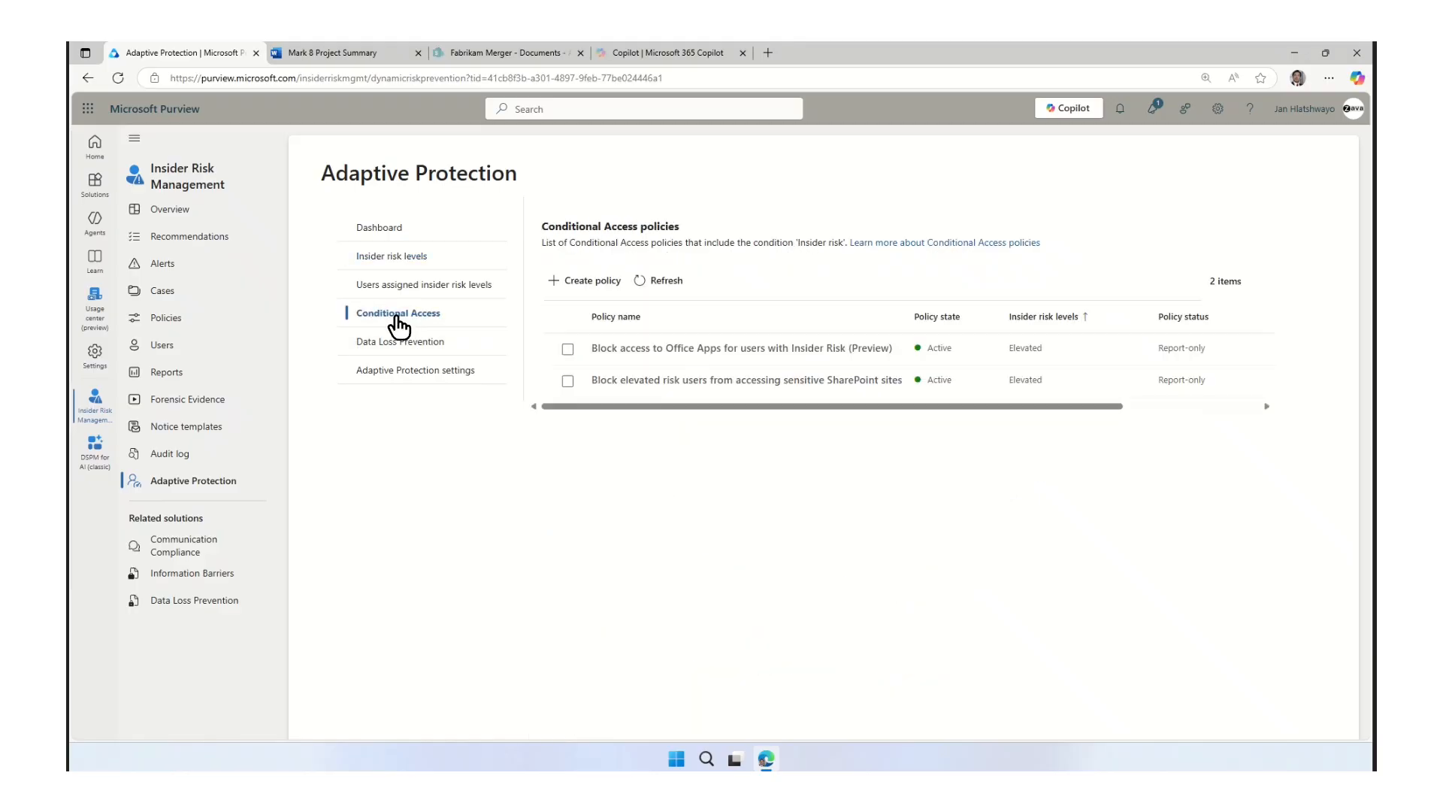